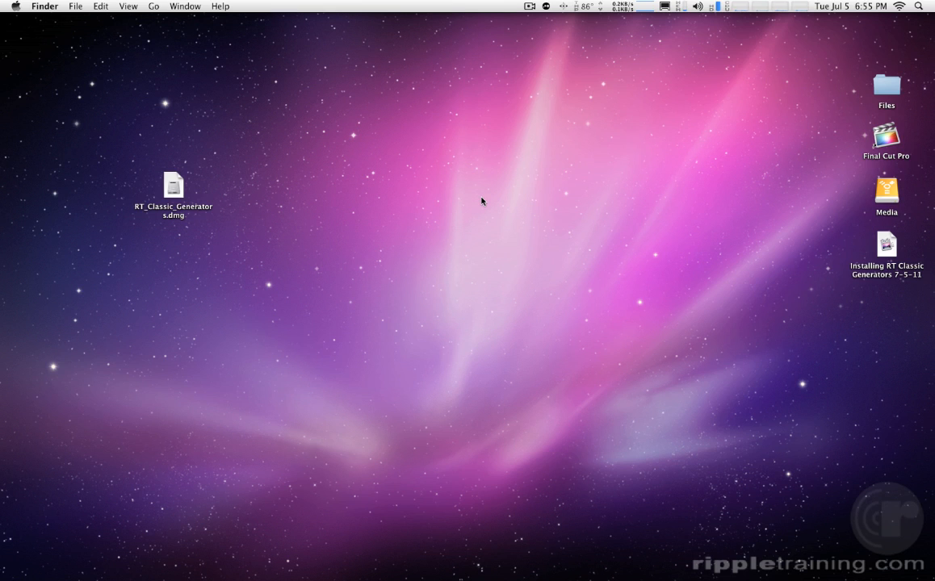
- Open the RT_Classic_Generators.dmg disk image and accept its license agreement
double_click(165, 177)
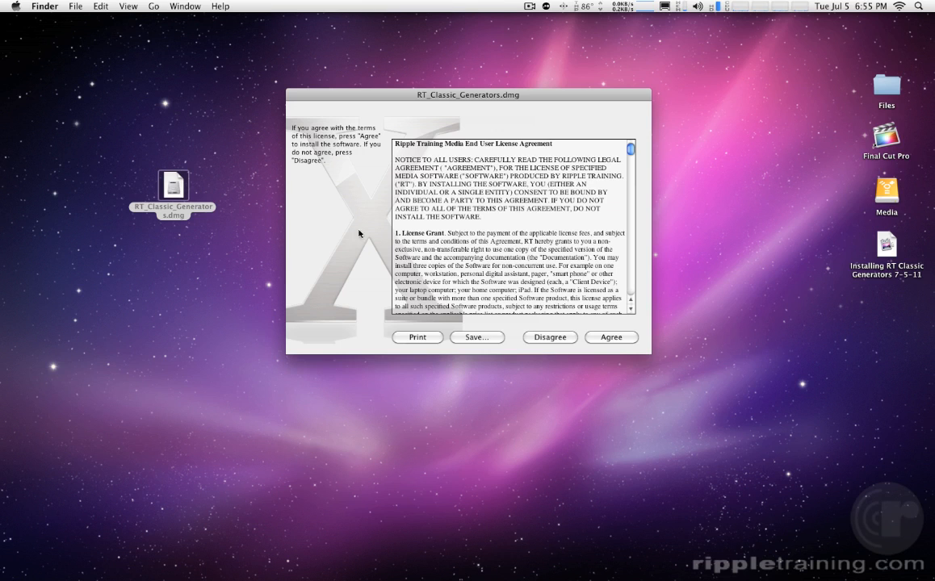
left_click(615, 338)
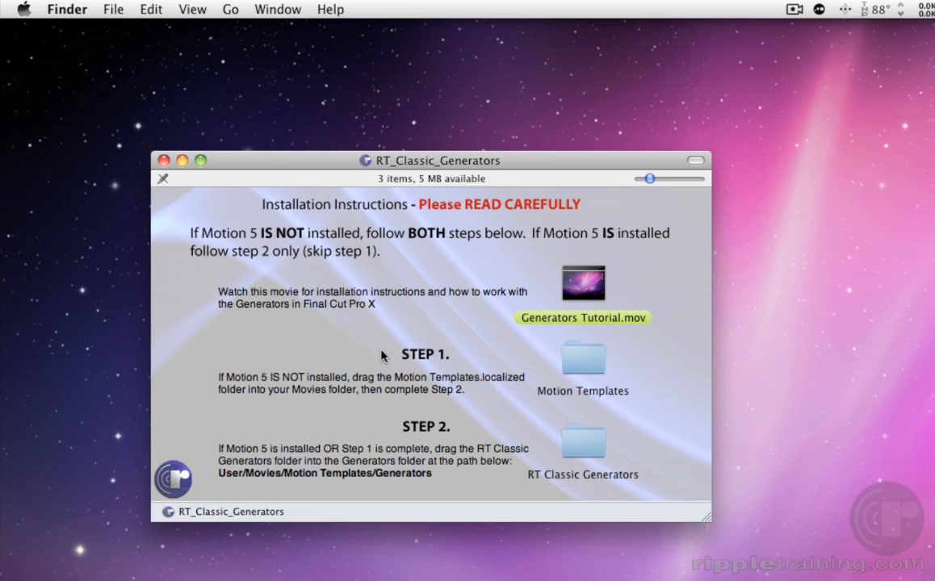
- Open a new Finder window on the Movies folder, shrink it and place it beside the installer window
left_click(113, 10)
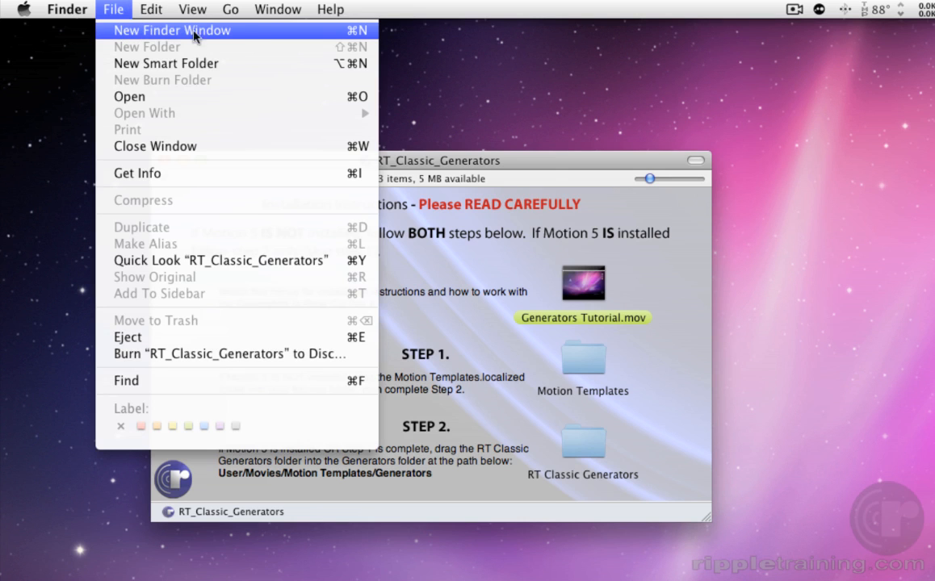
left_click(263, 33)
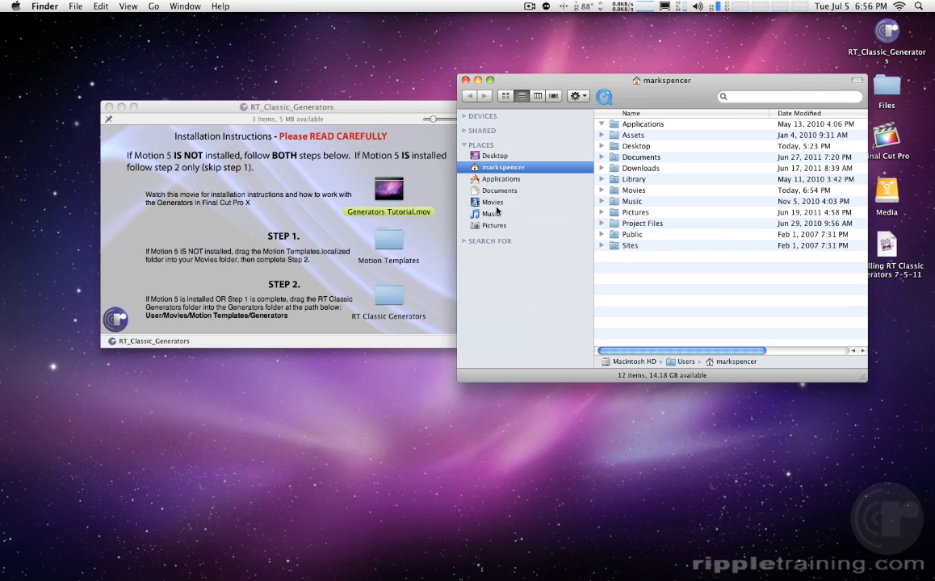
left_click(494, 202)
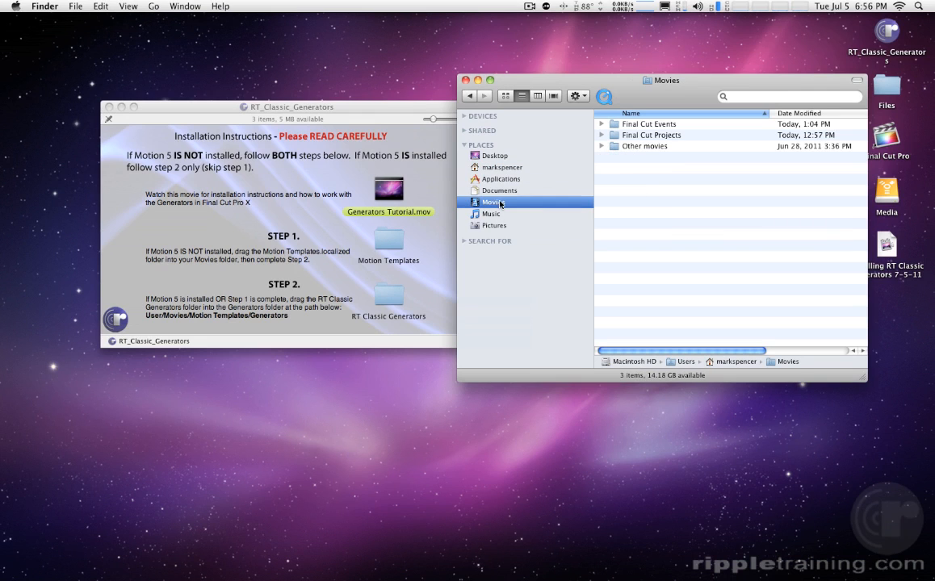
left_click_drag(864, 377, 801, 347)
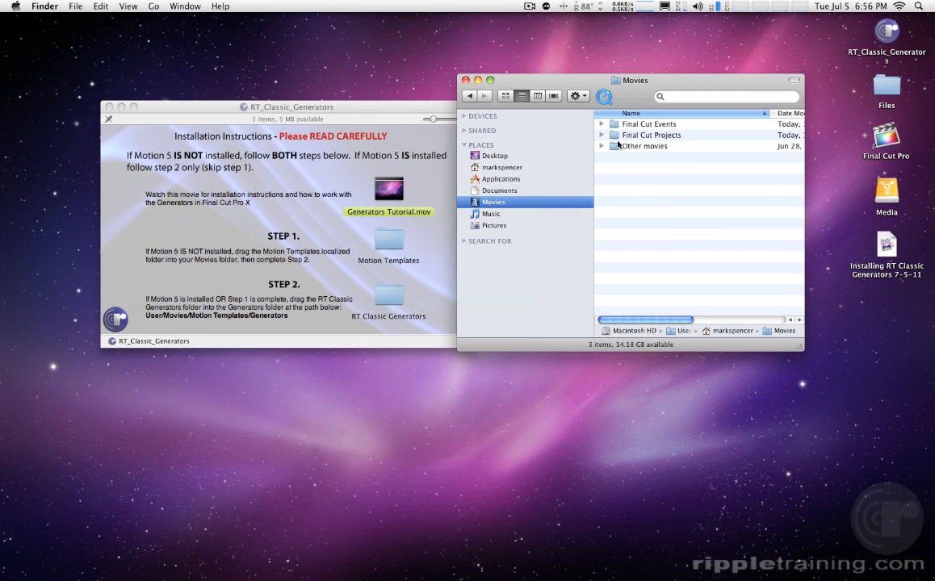
left_click_drag(582, 83, 614, 101)
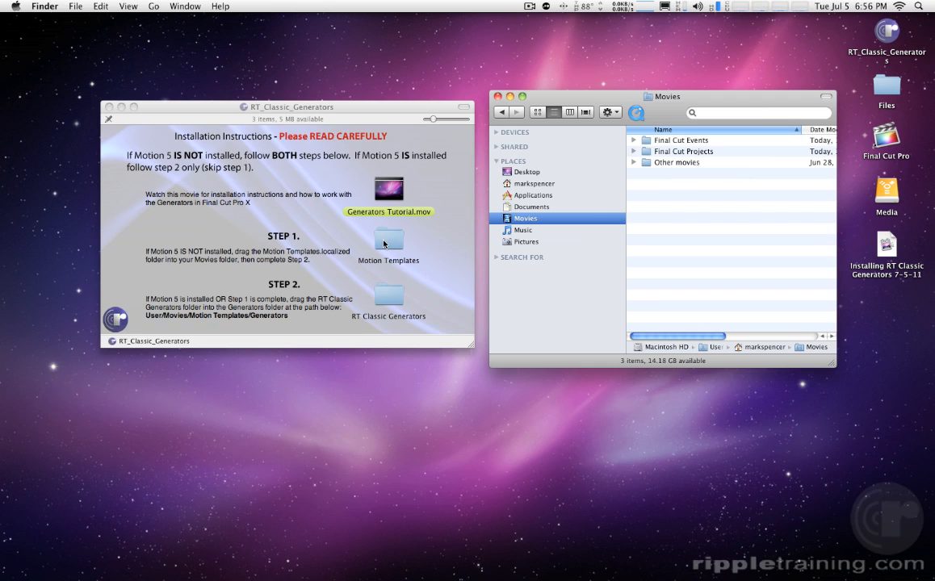
- Copy the Motion Templates folder into Movies and the RT Classic Generators folder into Motion Templates/Generators
left_click_drag(384, 244, 677, 214)
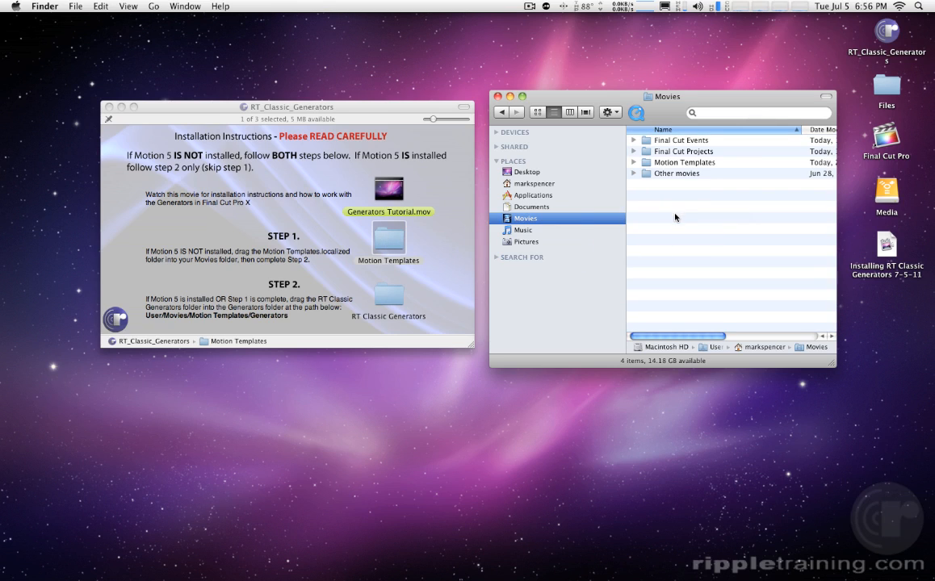
left_click(634, 163)
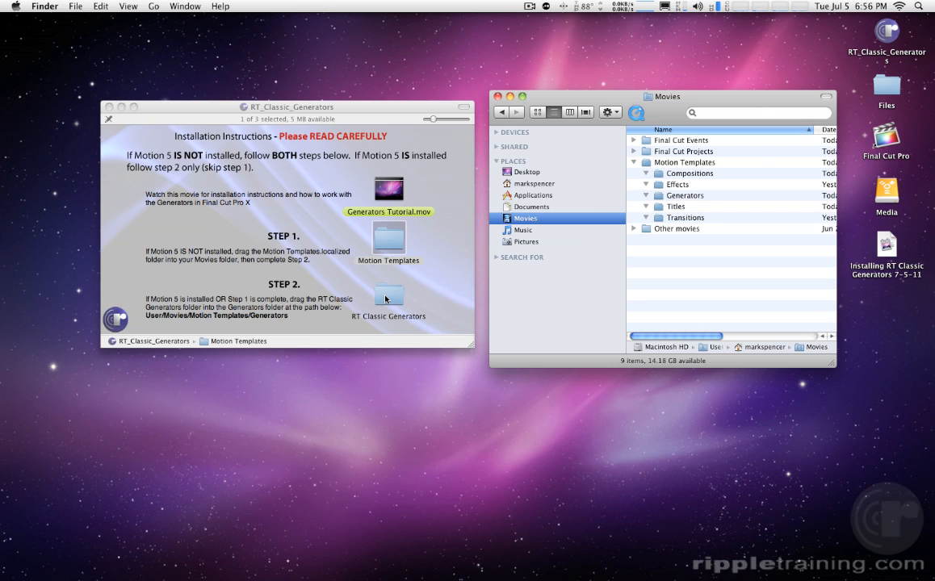
left_click_drag(385, 298, 688, 197)
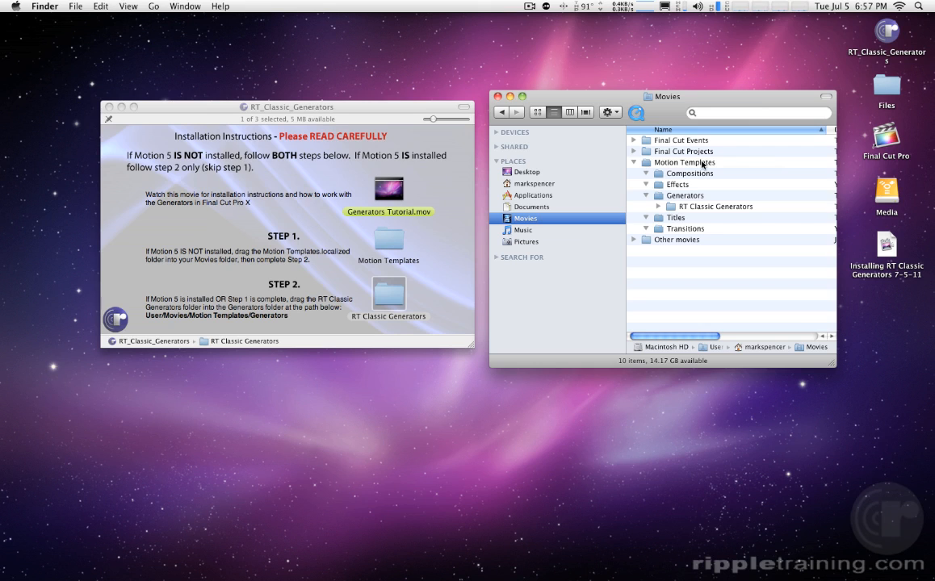
- Launch Final Cut Pro and show the RT Classic Generators category in the Generators browser
left_click(889, 146)
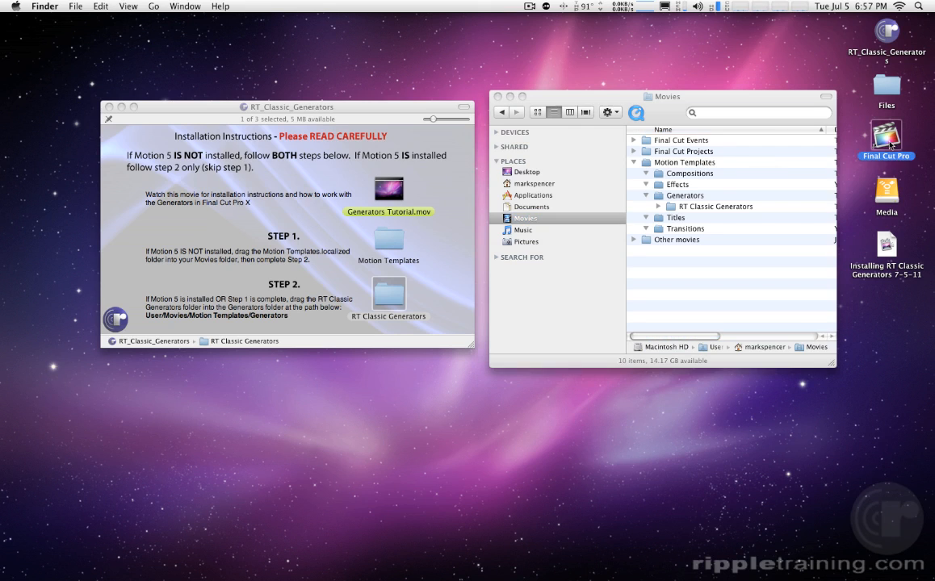
double_click(889, 146)
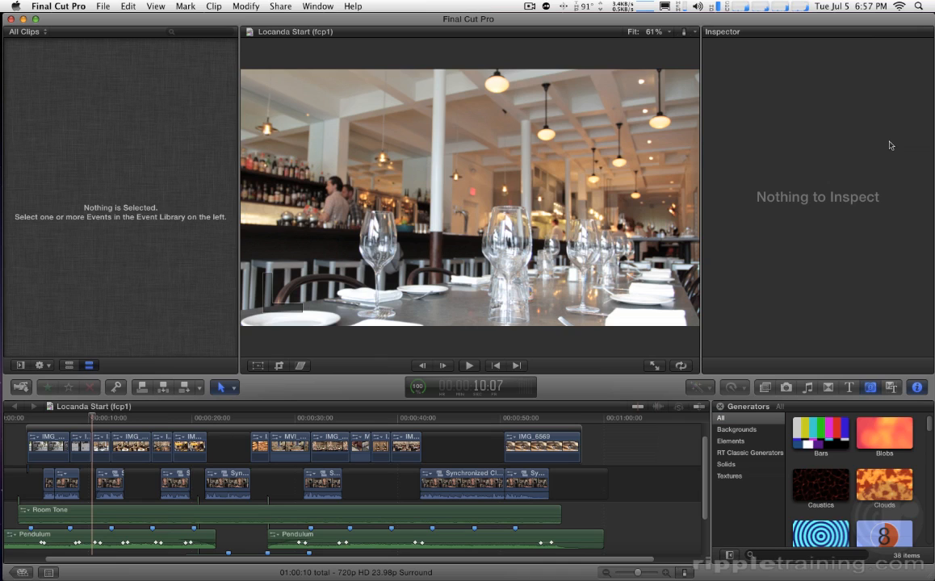
left_click(870, 388)
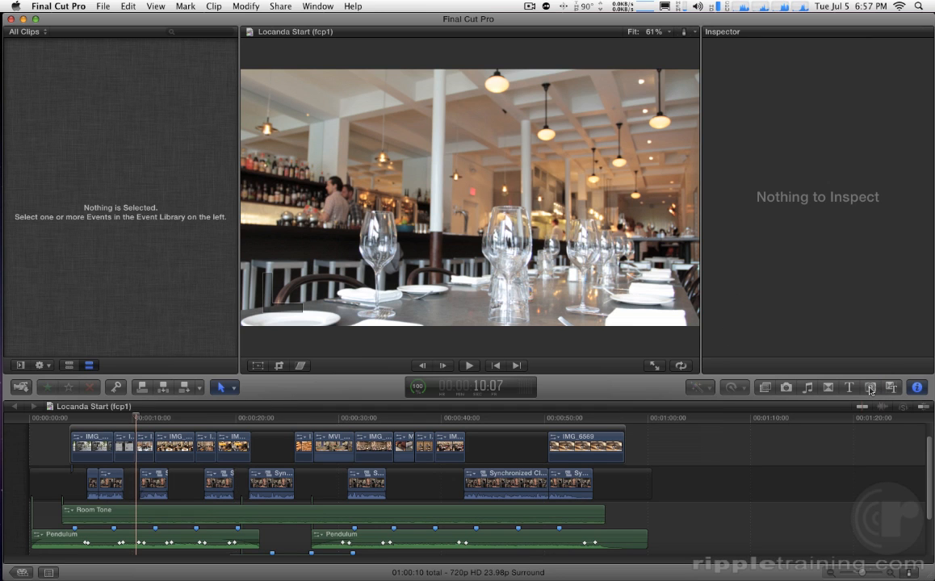
left_click(871, 388)
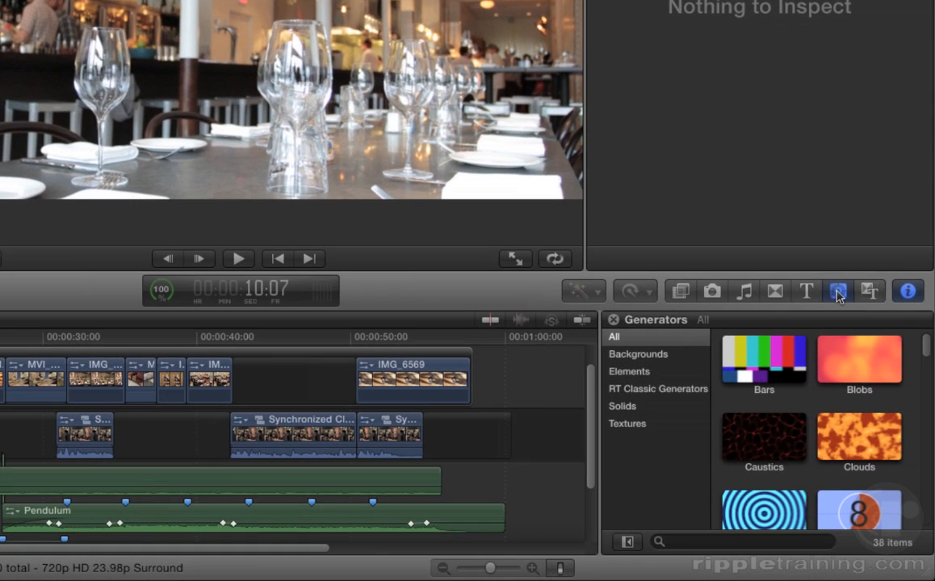
left_click(671, 390)
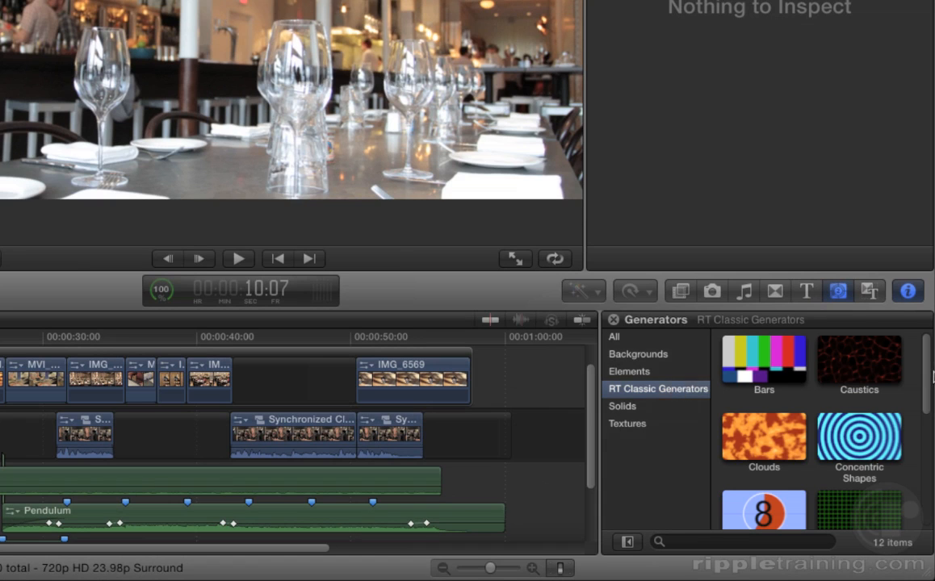
mouse_move(924, 369)
left_mouse_down()
mouse_move(926, 484)
mouse_move(927, 353)
left_mouse_up()
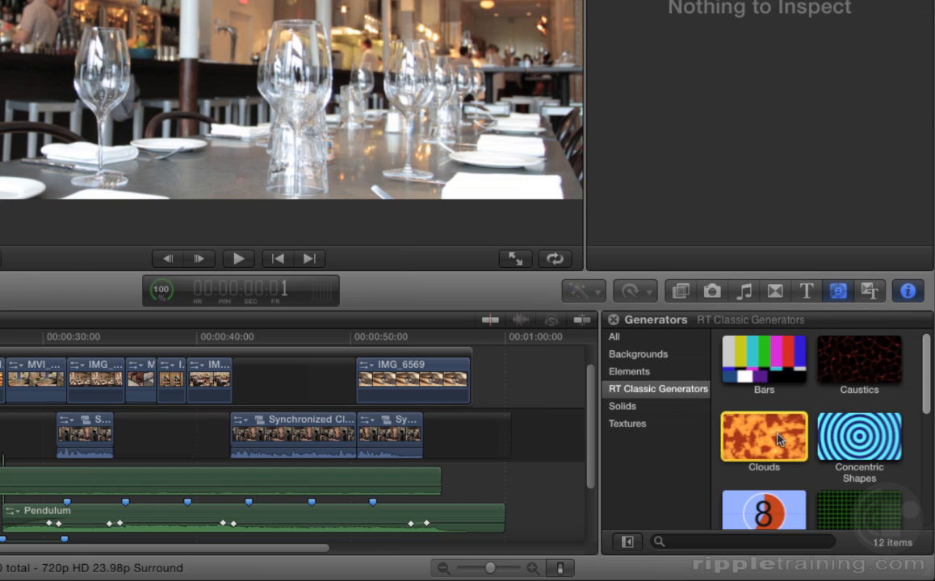
- Append the Clouds generator to the end of the timeline and park the playhead over it at 1:10:10
left_click(779, 439)
key("e")
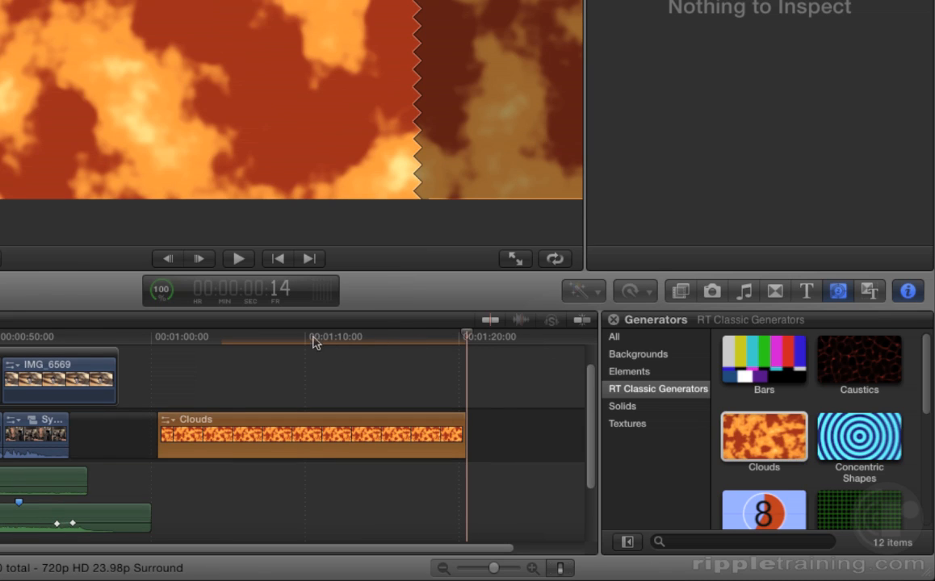
left_click(313, 339)
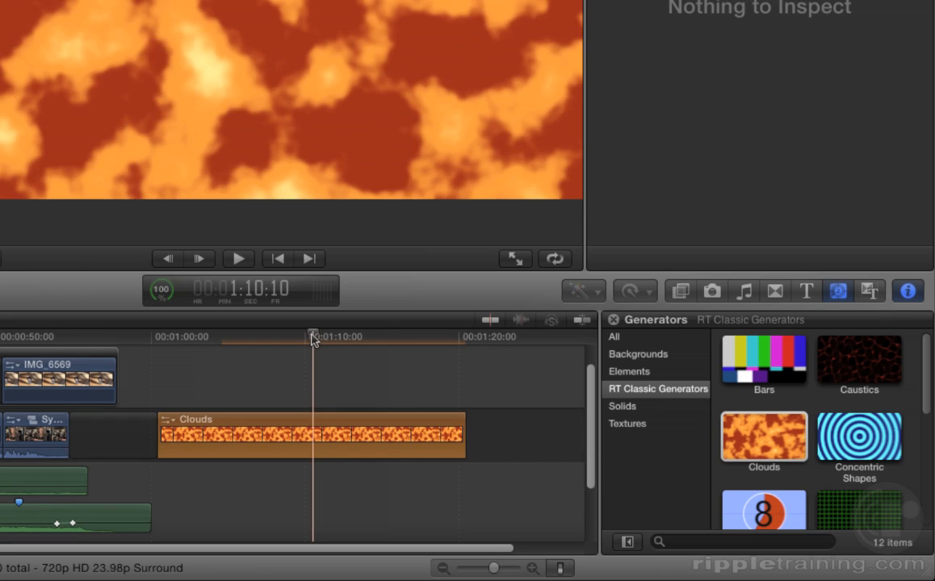
- Select the Clouds clip and examine its published generator parameters in the Inspector
left_click(329, 436)
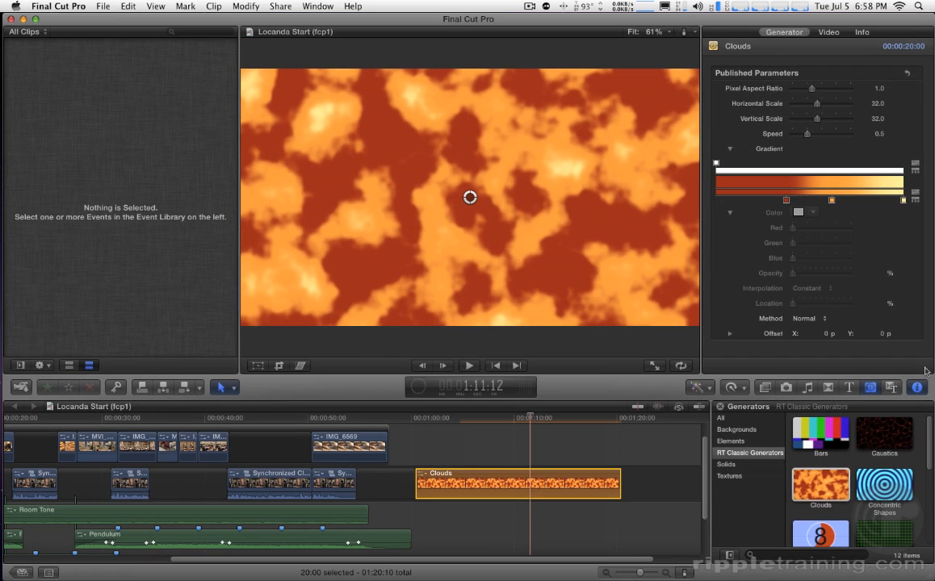
left_click(835, 339)
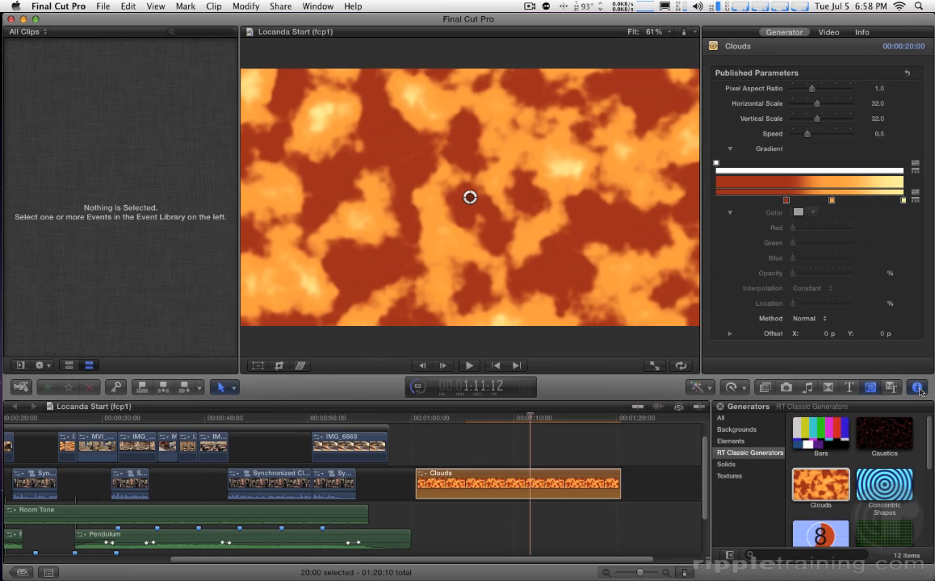
left_click(918, 389)
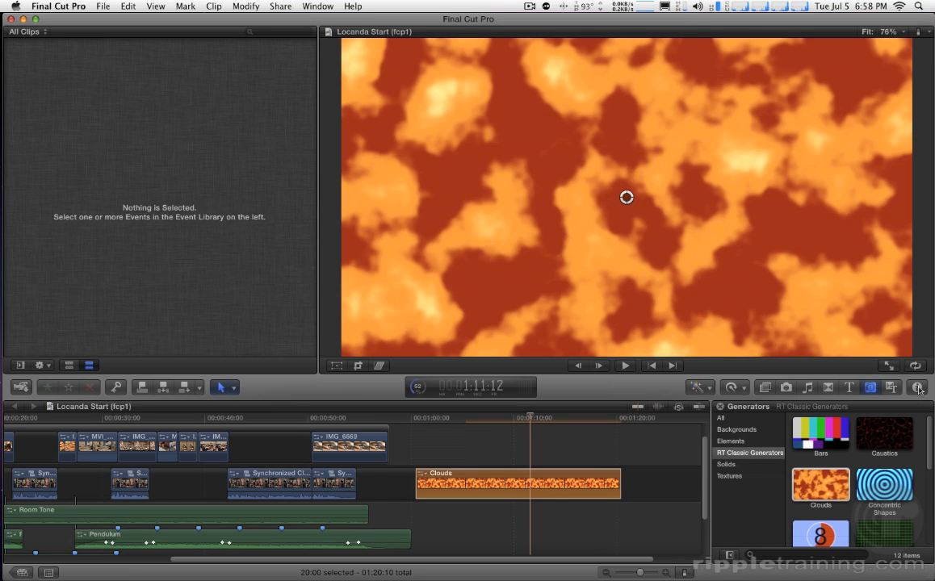
left_click(918, 389)
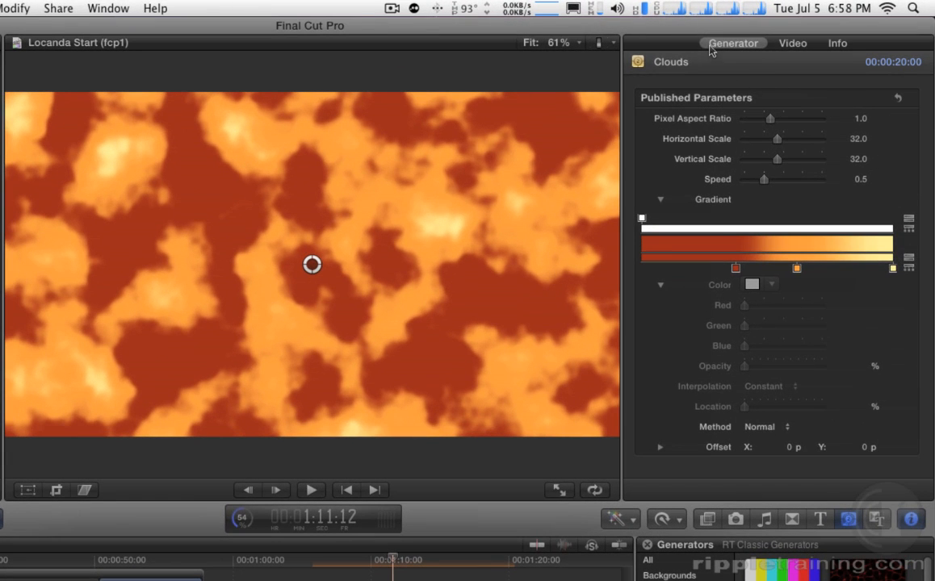
mouse_move(726, 101)
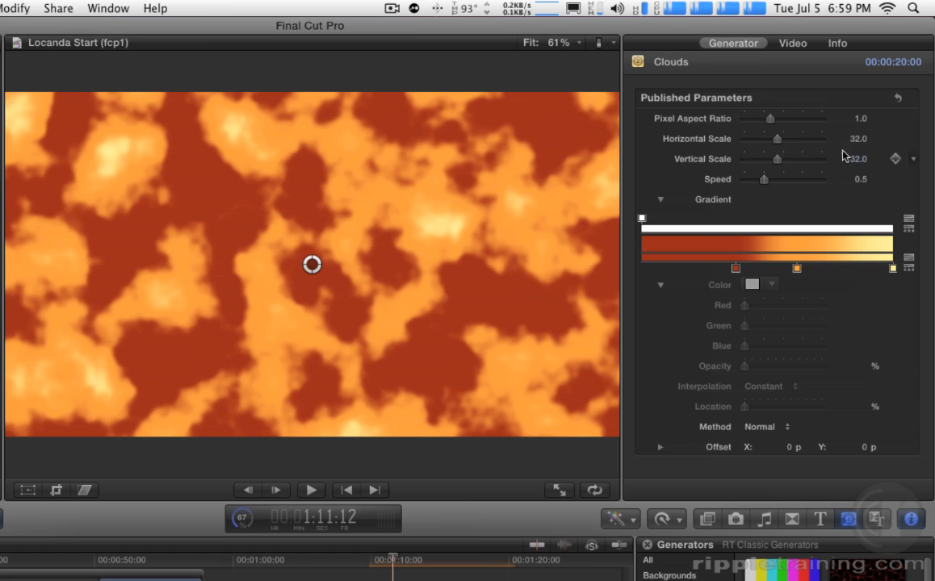
- Set the Clouds generator's Horizontal Scale to 256 and Vertical Scale to 12
left_click_drag(854, 140, 904, 139)
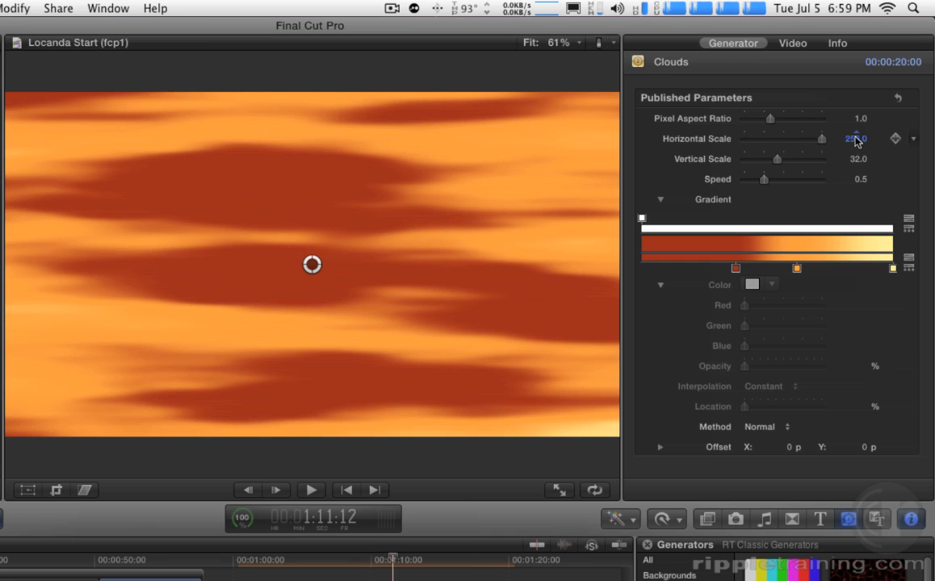
left_click_drag(777, 159, 749, 161)
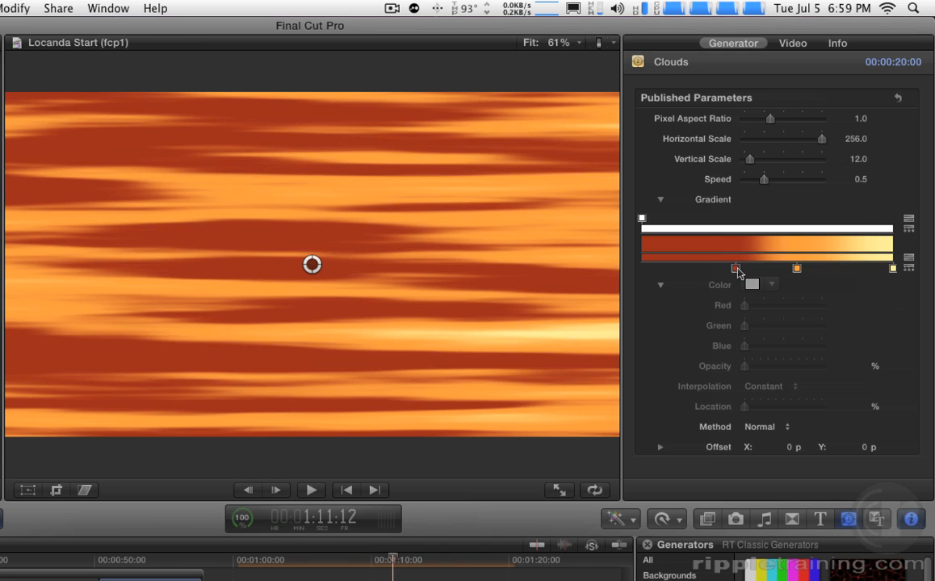
- Recolor the gradient's red tag to blue (0, 0.41, 1.0) and its orange tag to light blue (0.08, 0.84, 1.0)
left_click_drag(734, 267, 737, 268)
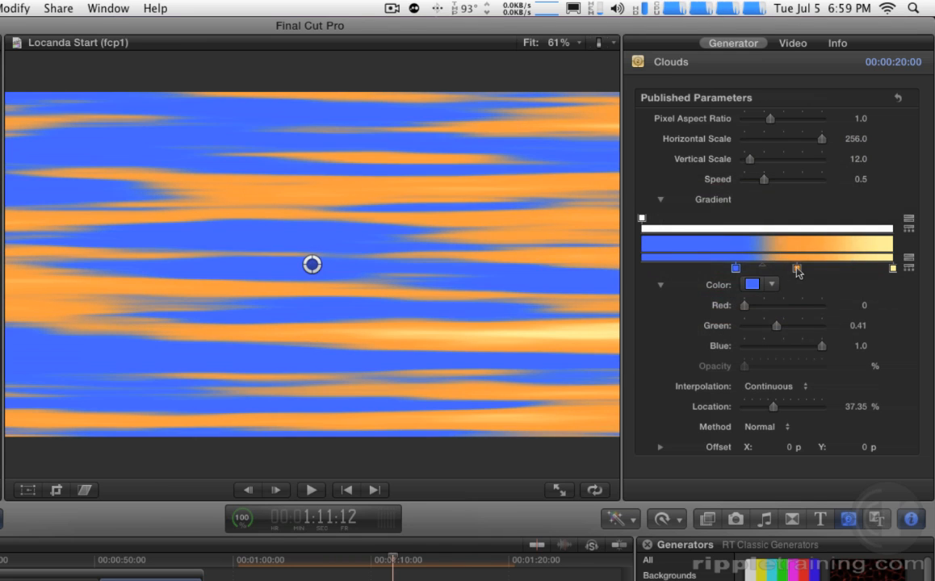
double_click(796, 269)
left_click_drag(805, 260, 783, 263)
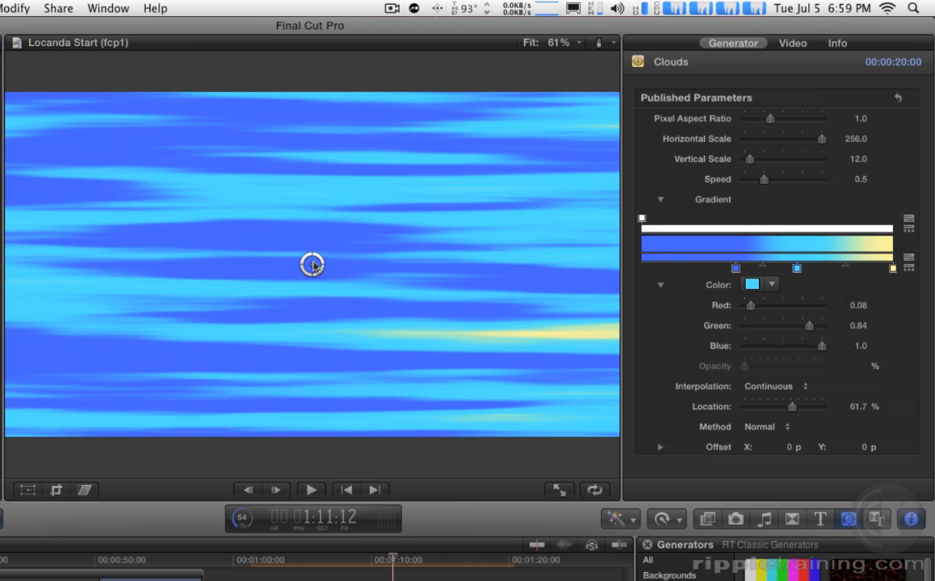
- Examine the keyframe options for Horizontal Scale and preview the Clouds animation along the clip up to 1:16:23
mouse_move(313, 265)
left_mouse_down()
mouse_move(440, 198)
mouse_move(213, 331)
mouse_move(314, 263)
left_mouse_up()
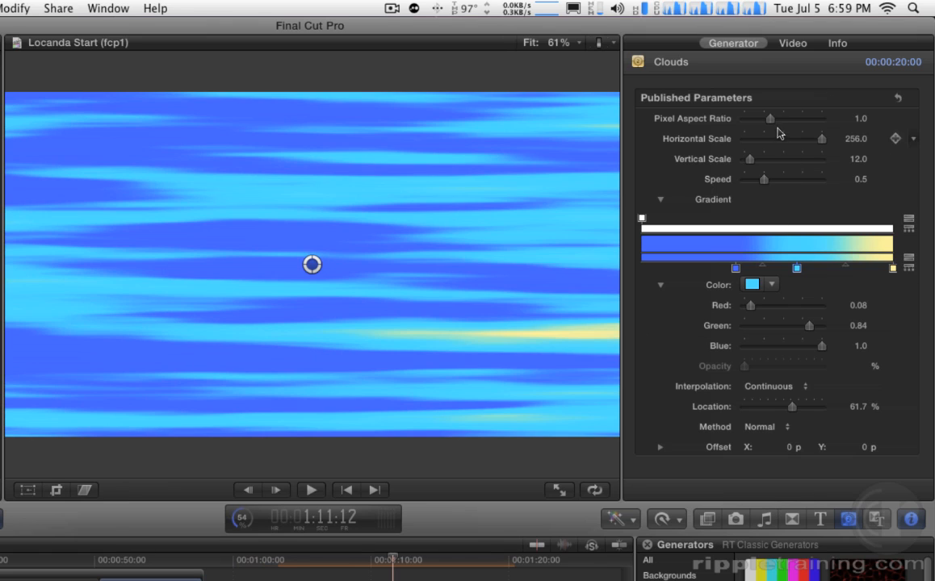
left_click(916, 142)
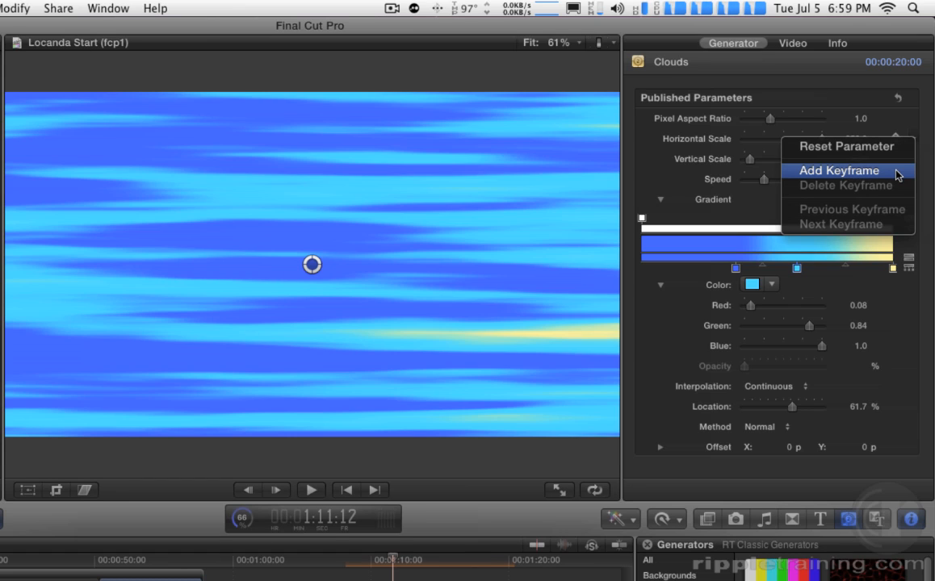
left_click(899, 175)
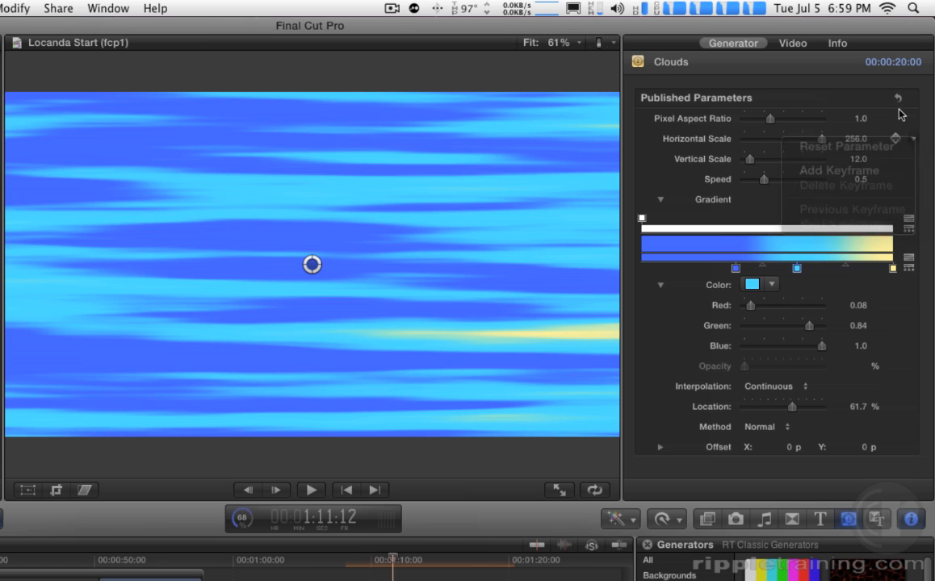
left_click_drag(331, 559, 466, 568)
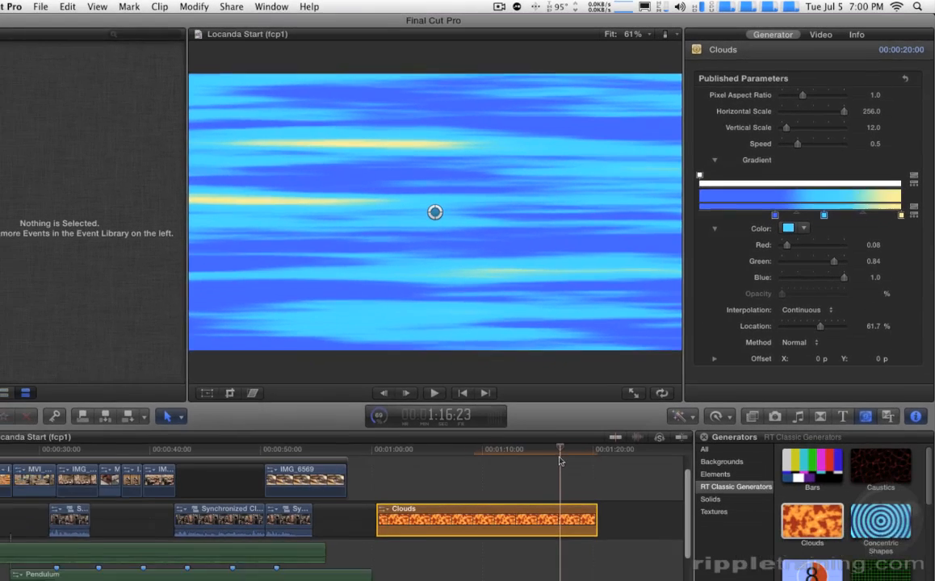
- Delete the Clouds clip from the timeline and park the playhead over the restaurant table shot at 10:21
key("Delete")
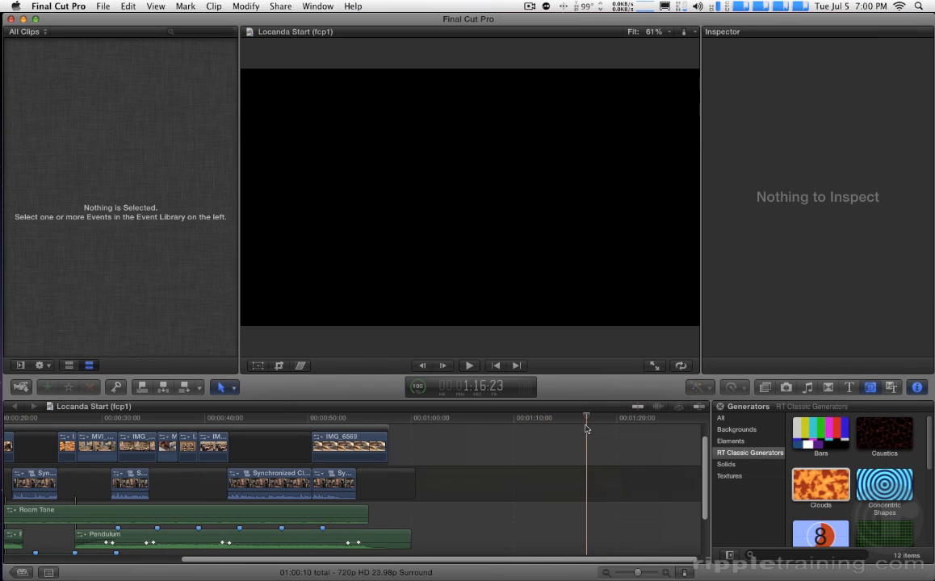
key("shift+z")
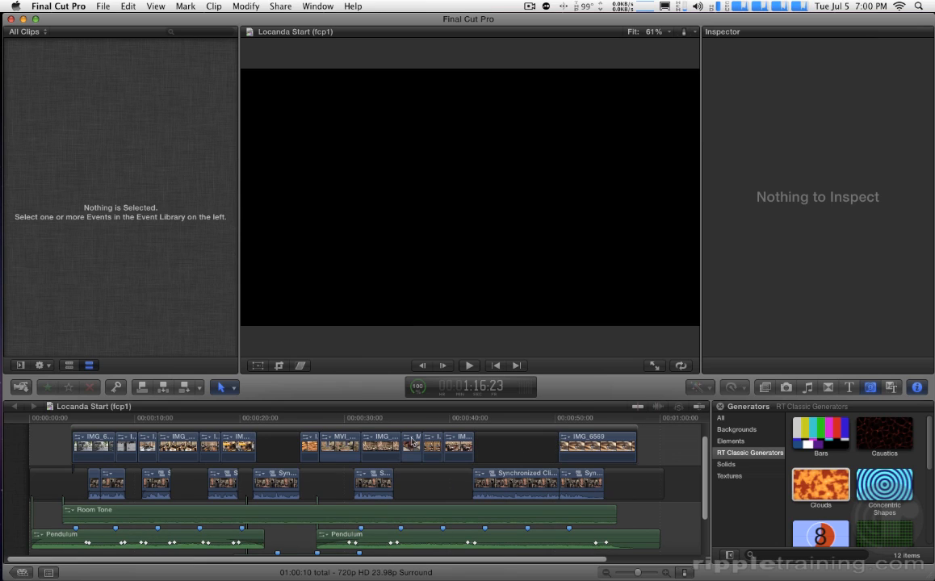
left_click(126, 418)
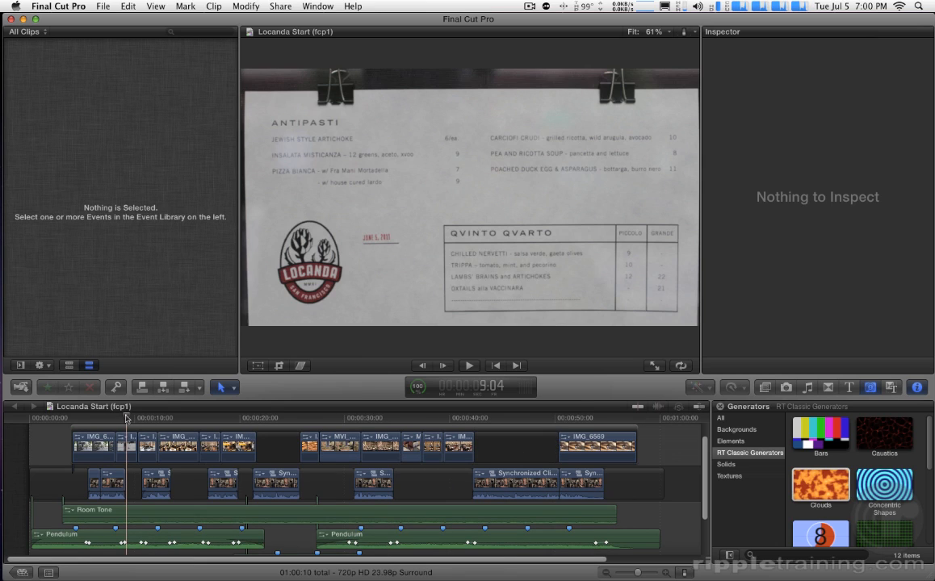
left_click(144, 419)
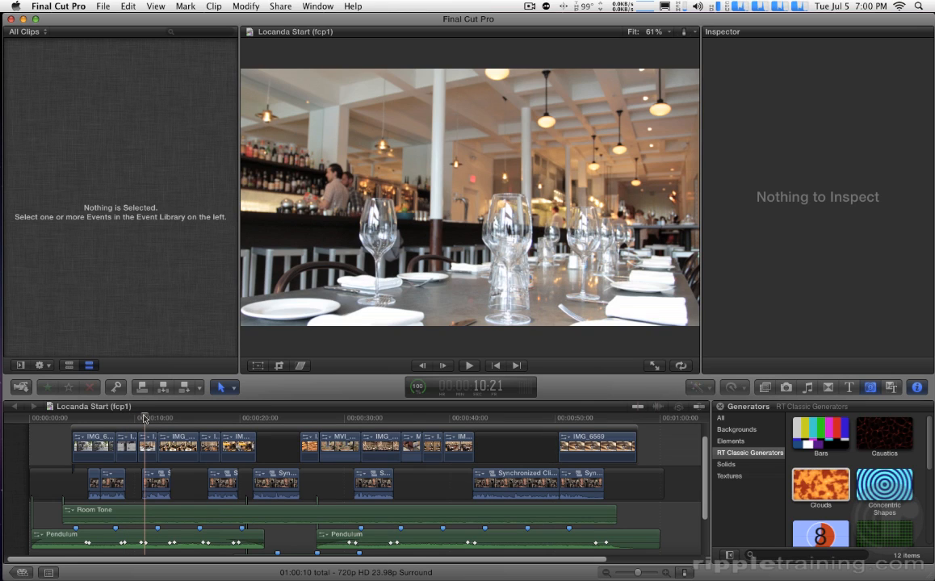
- Connect the Lens Flare generator above the restaurant table shot at 10:21, select the clip and park the playhead at 11:12
scroll(869, 472, "down", 5)
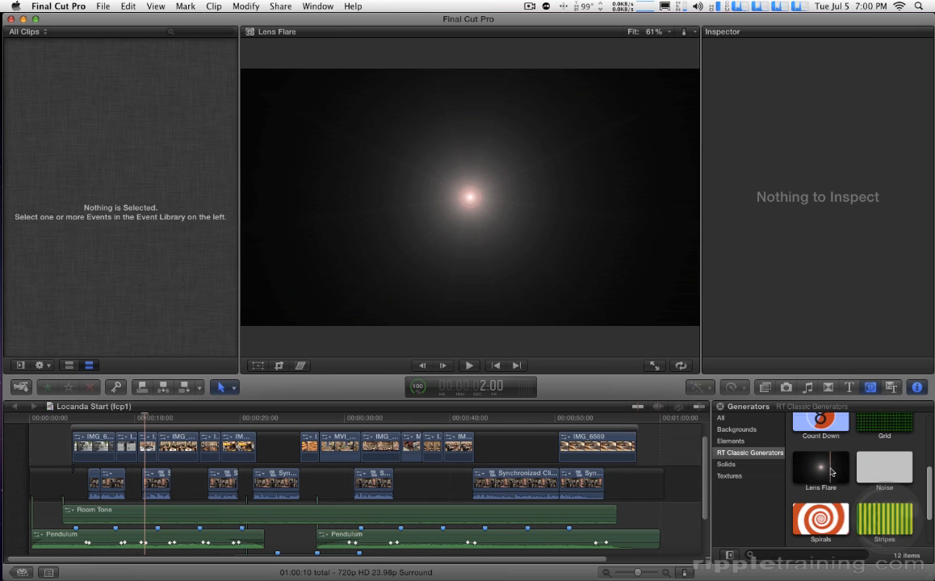
left_click(831, 472)
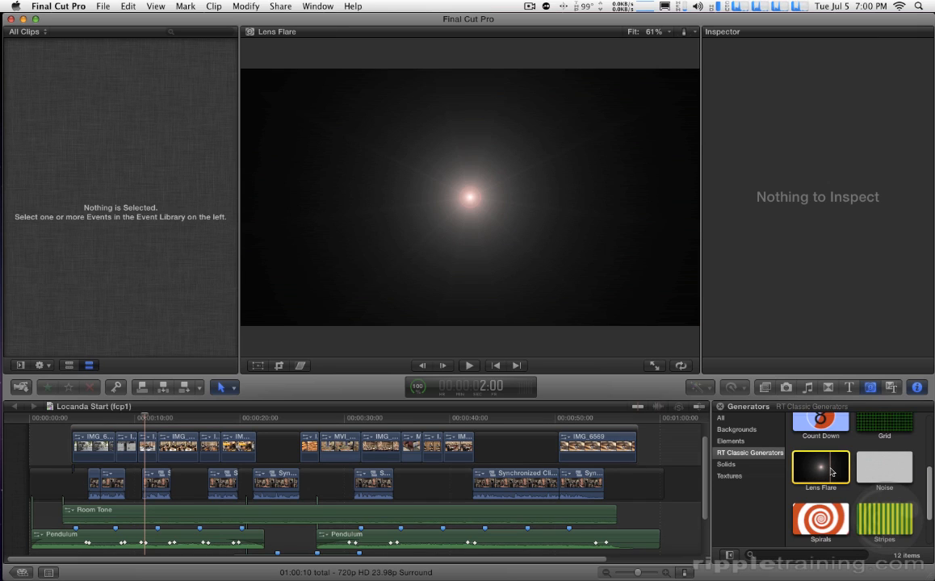
key("q")
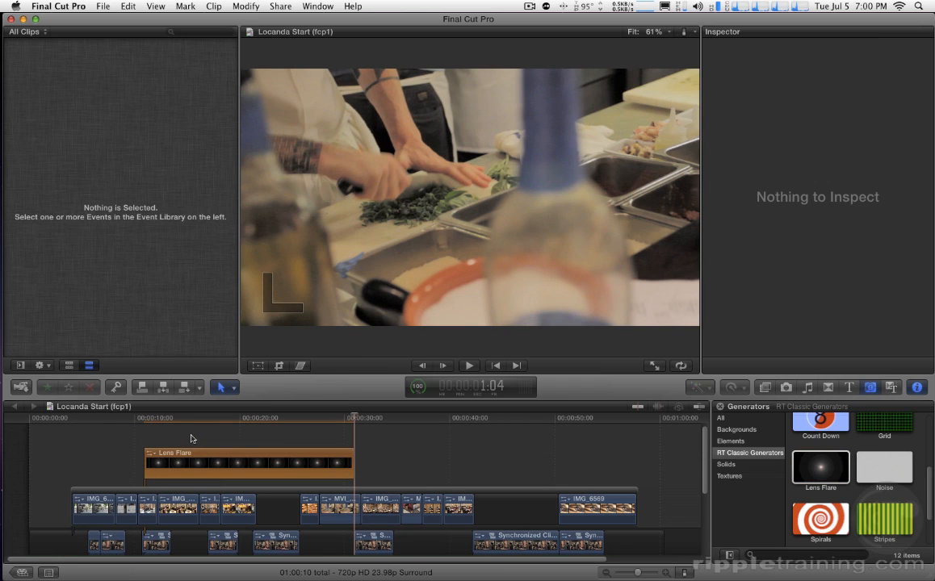
left_click(152, 419)
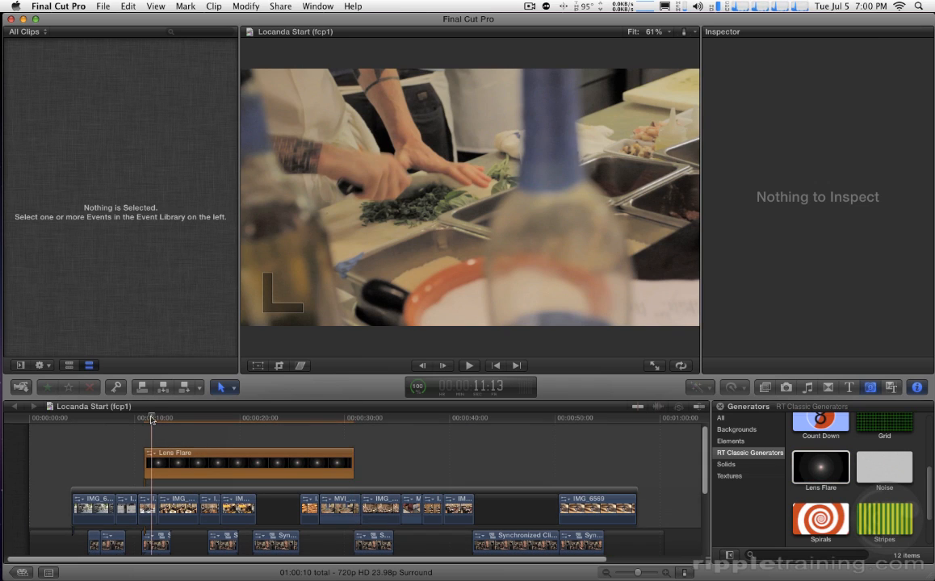
left_click(168, 458)
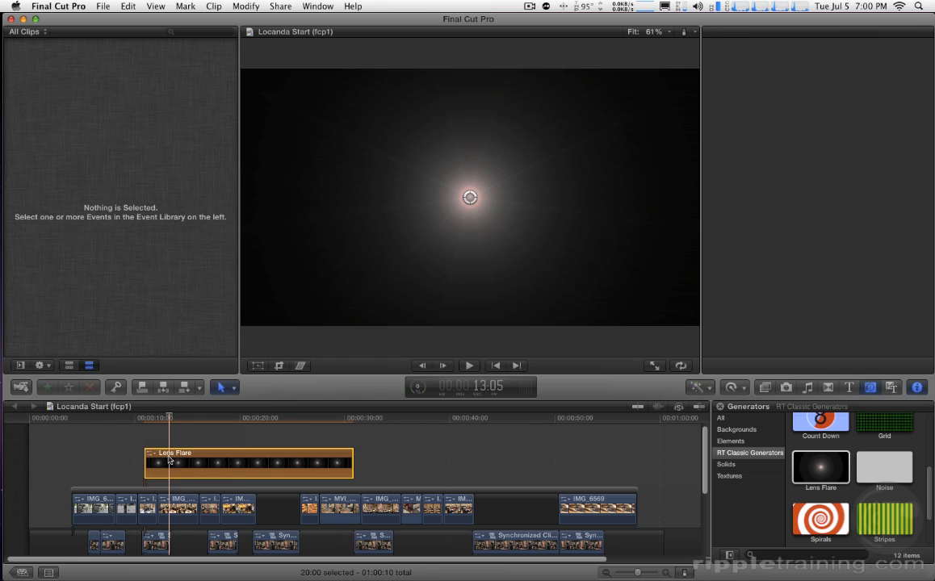
left_click(152, 419)
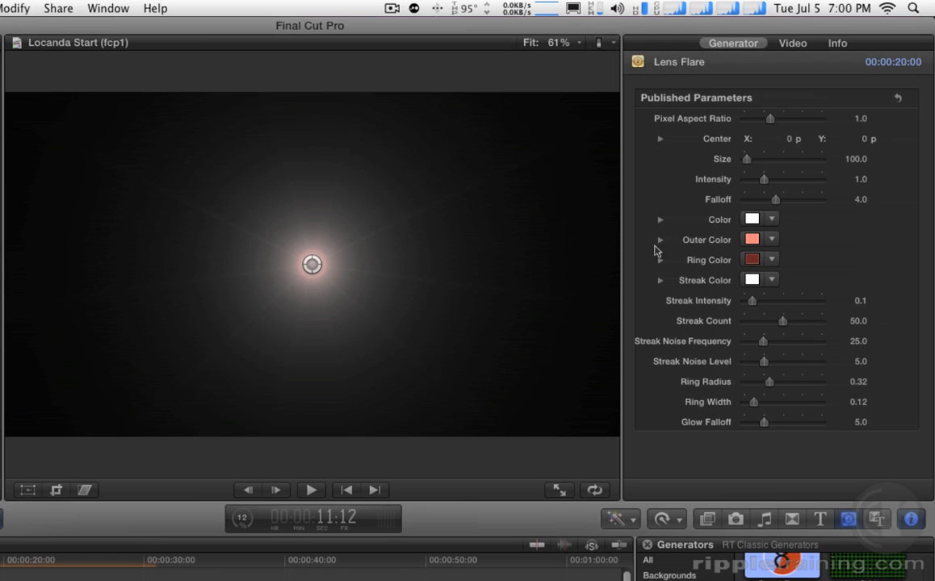
- Set the Lens Flare clip's Blend Mode to Add so it composites over the restaurant table shot
mouse_move(649, 95)
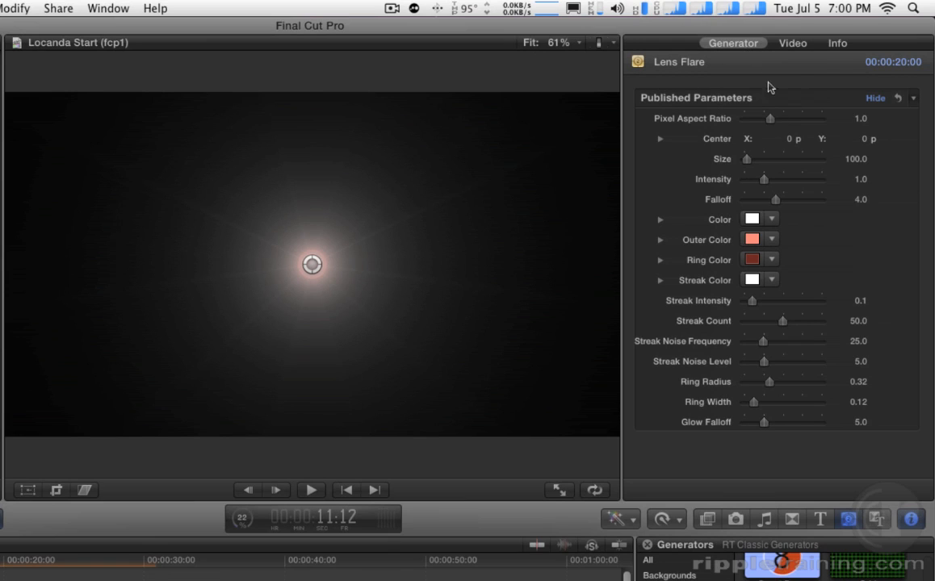
left_click(793, 44)
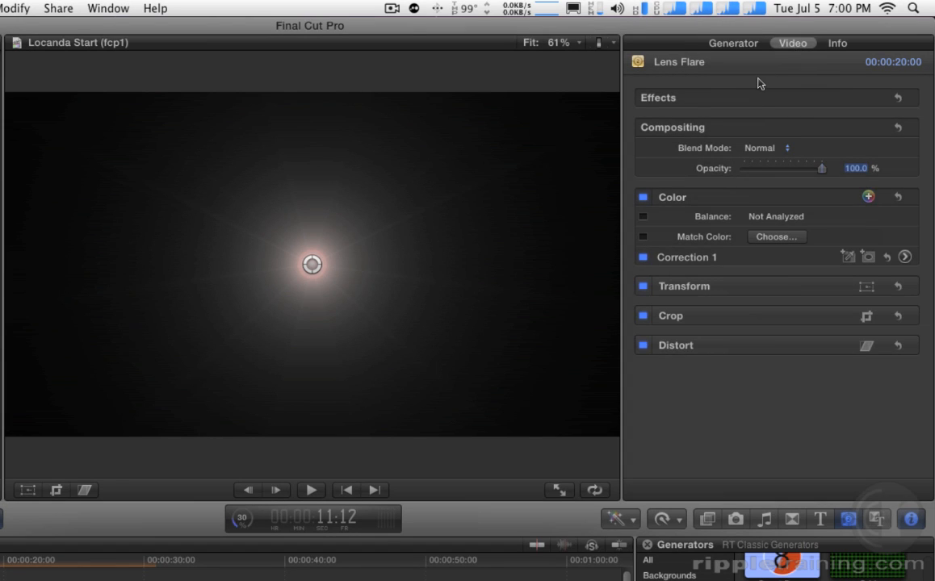
left_click(788, 148)
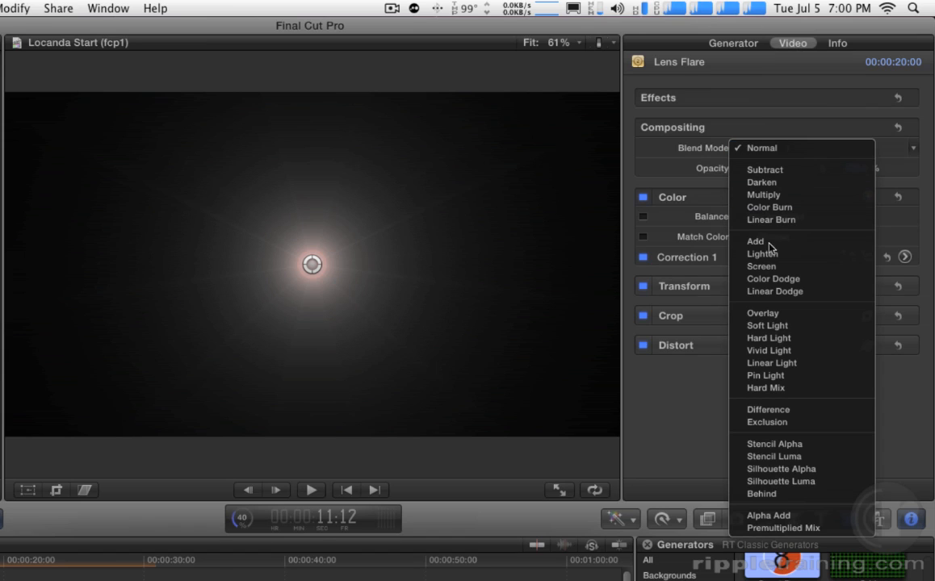
left_click(805, 244)
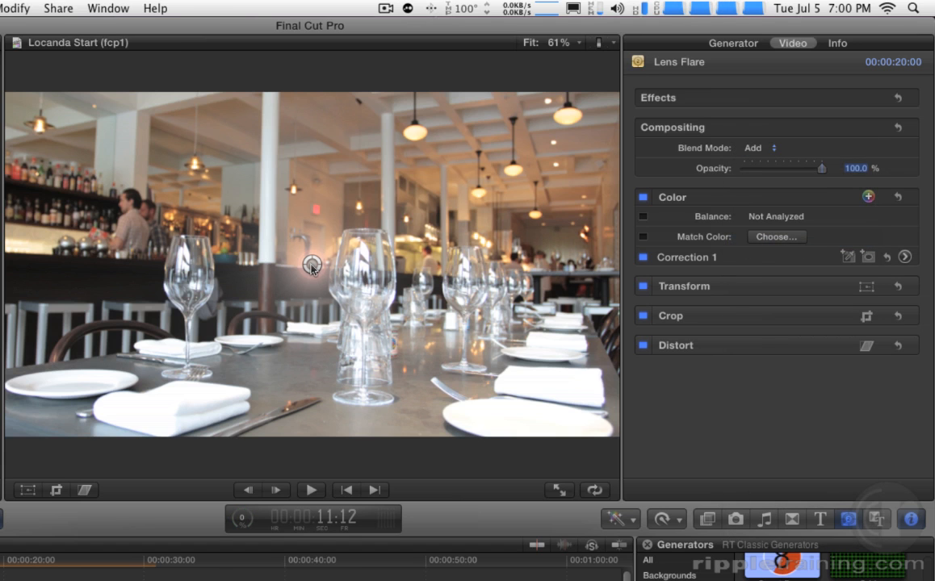
- Move the flare's center beside the nearest wine glass, at about X -0.42, Y -0.07, and hide its on-screen control by activating Transform
left_click_drag(311, 265, 167, 286)
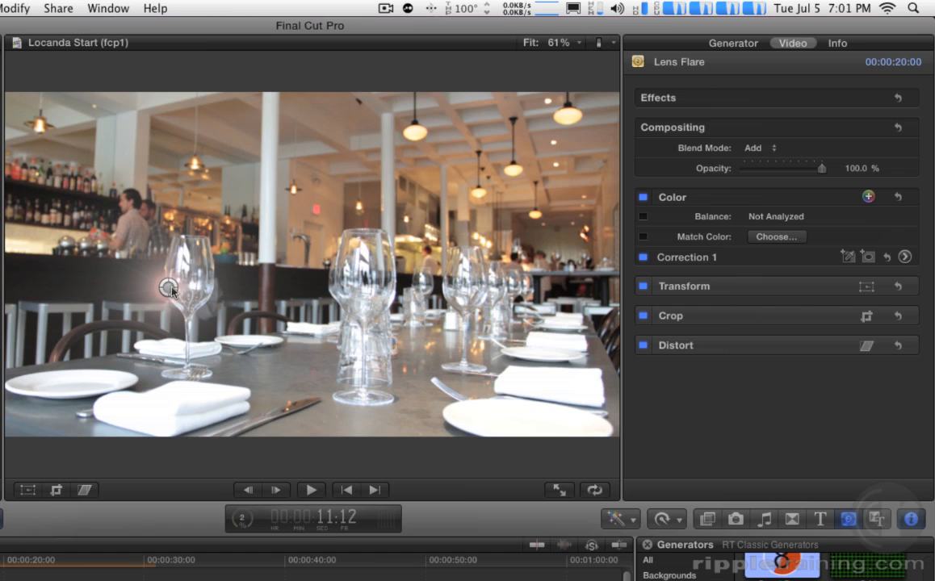
left_click(29, 490)
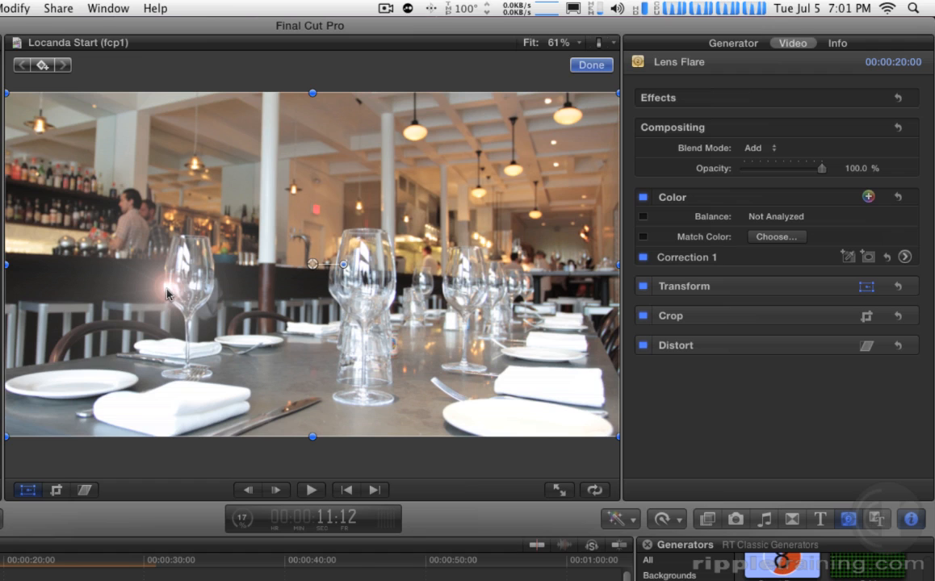
- Set the Lens Flare's Intensity to 2.1 and Falloff to 1.85, and check the keyframe options for Falloff
left_click(736, 44)
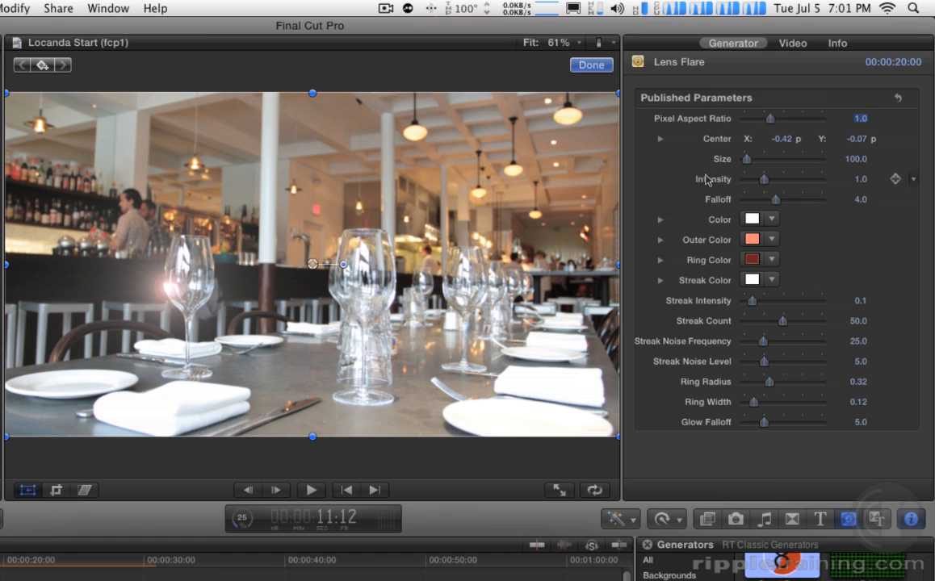
left_click_drag(763, 180, 759, 201)
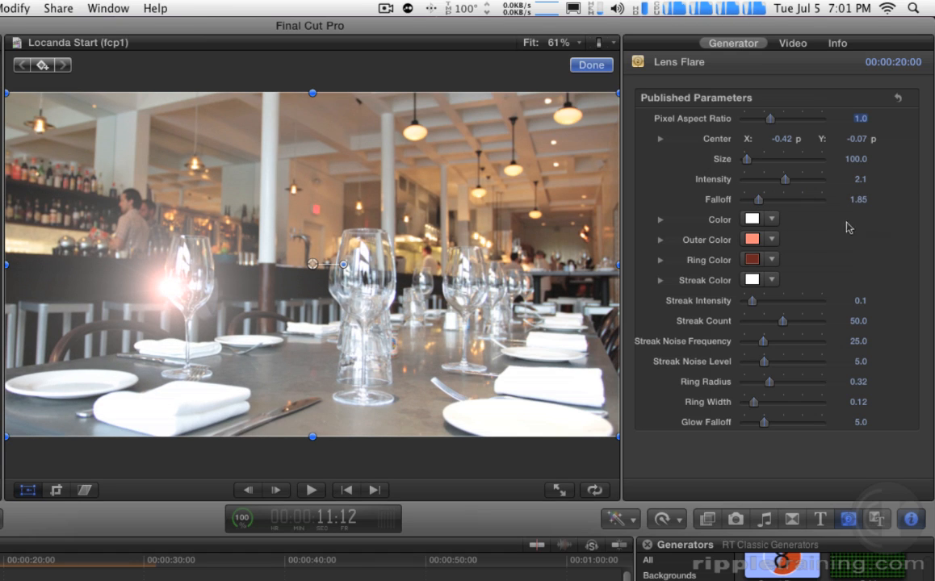
left_click(915, 201)
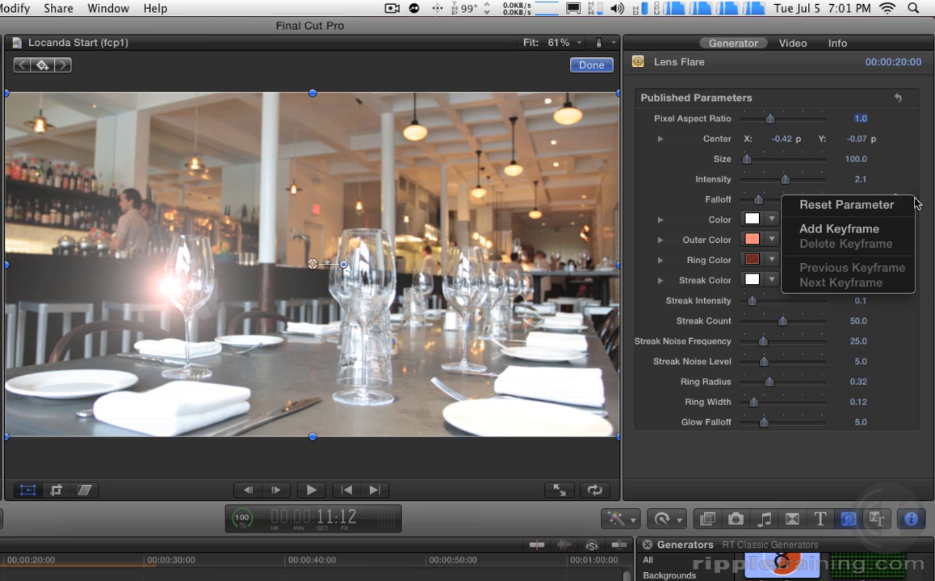
left_click(904, 171)
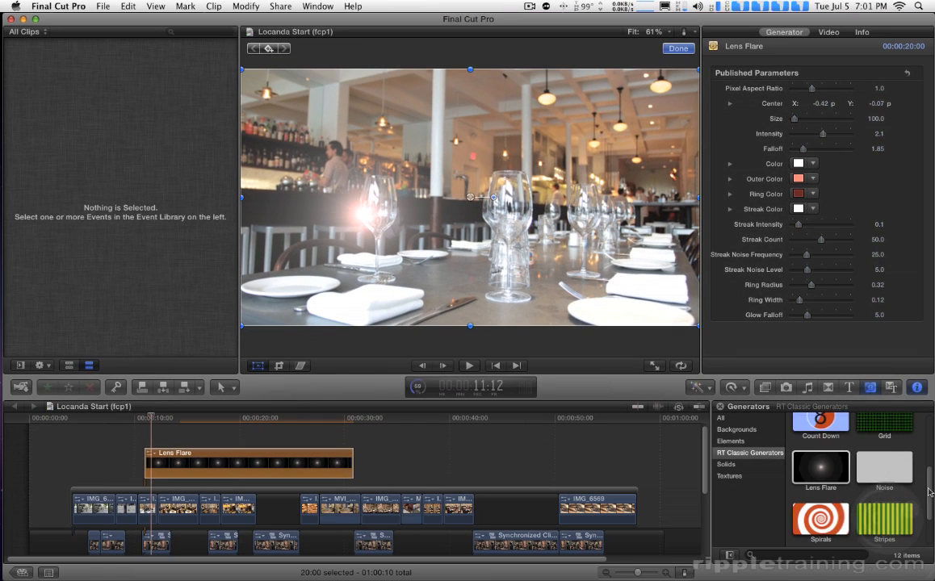
- Look through the RT Classic Generators and select the Bars generator for preview
left_click_drag(928, 547, 927, 477)
mouse_move(929, 426)
left_mouse_down()
mouse_move(924, 513)
mouse_move(928, 429)
left_mouse_up()
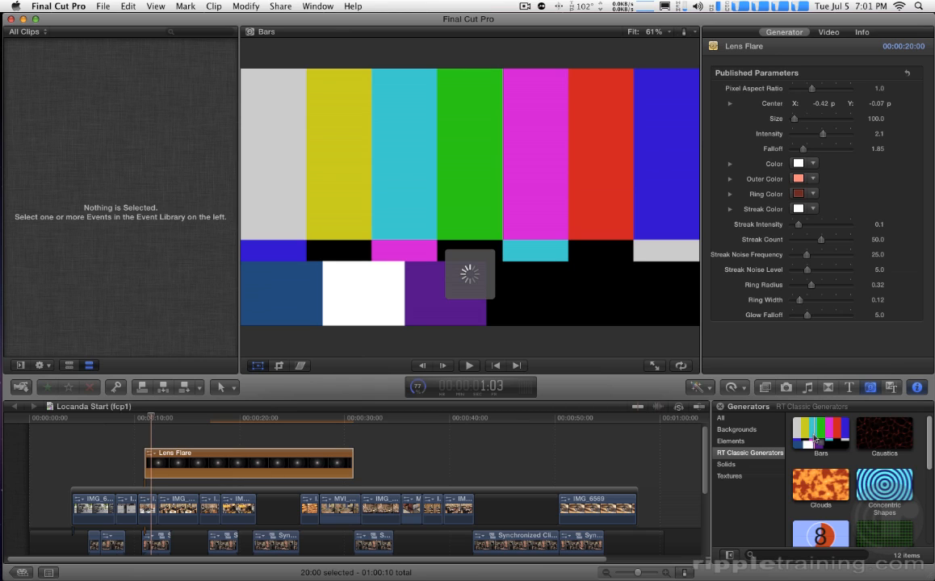
left_click(819, 448)
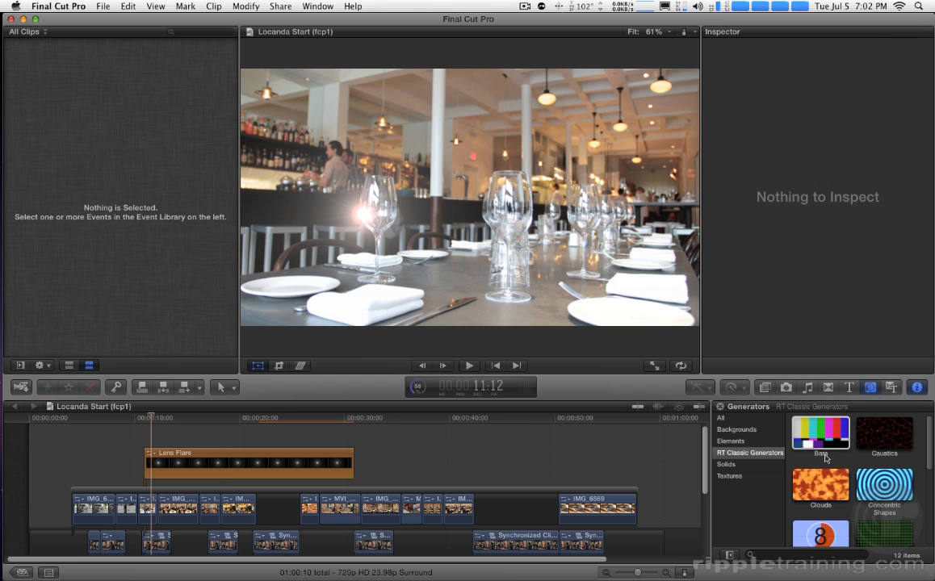
- Switch to the Finder, examine the Media folder inside the installed Bars generator's folder, and return to Final Cut Pro
key("super+Tab")
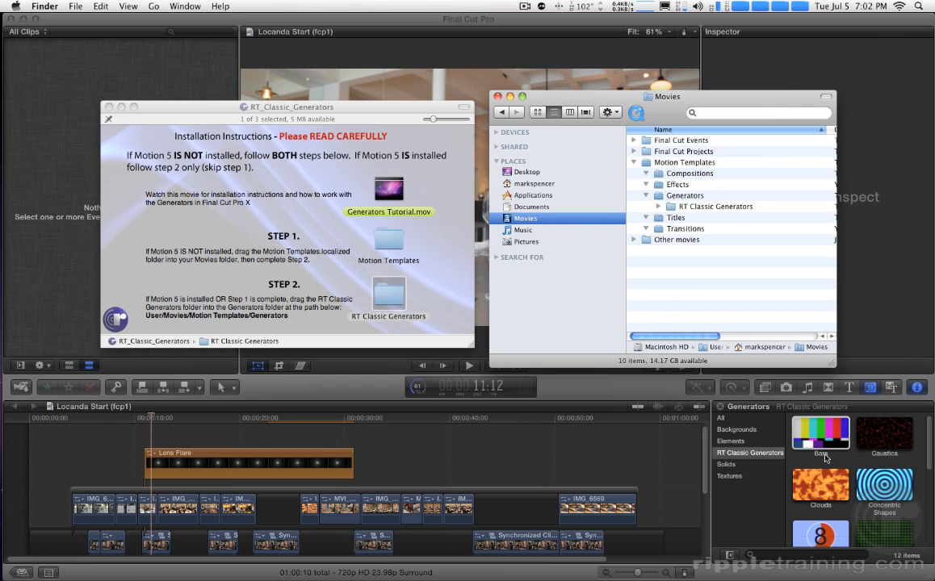
left_click(656, 207)
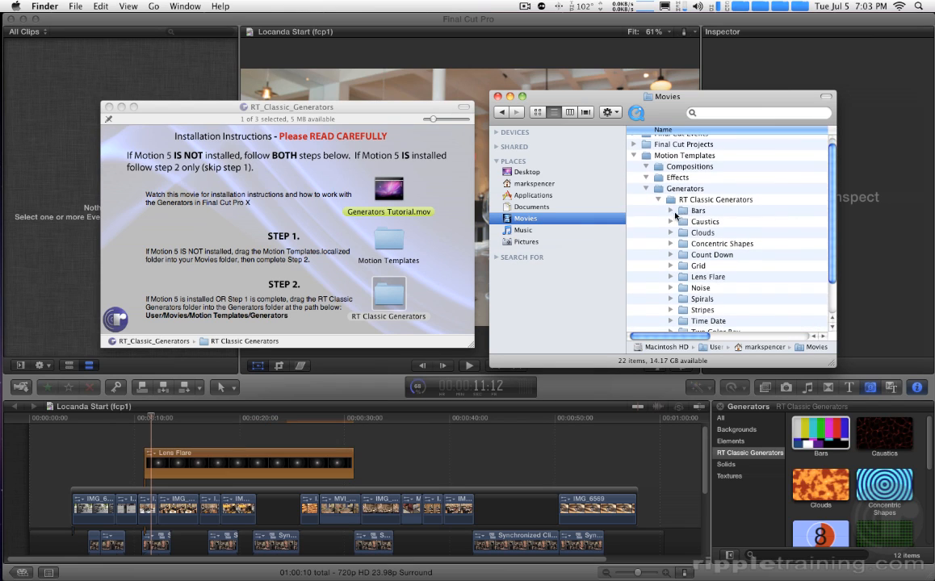
left_click(672, 211)
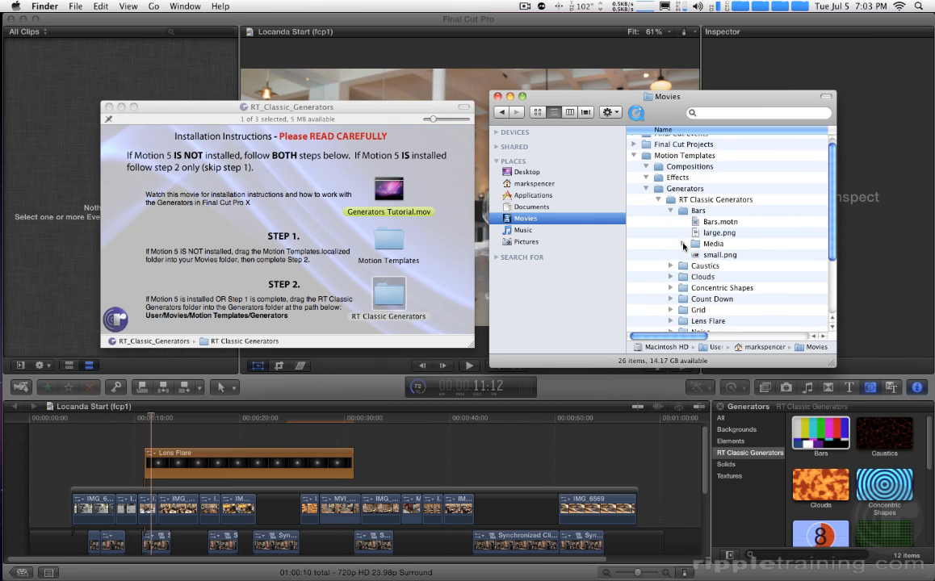
left_click(683, 244)
scroll(741, 234, "down", 3)
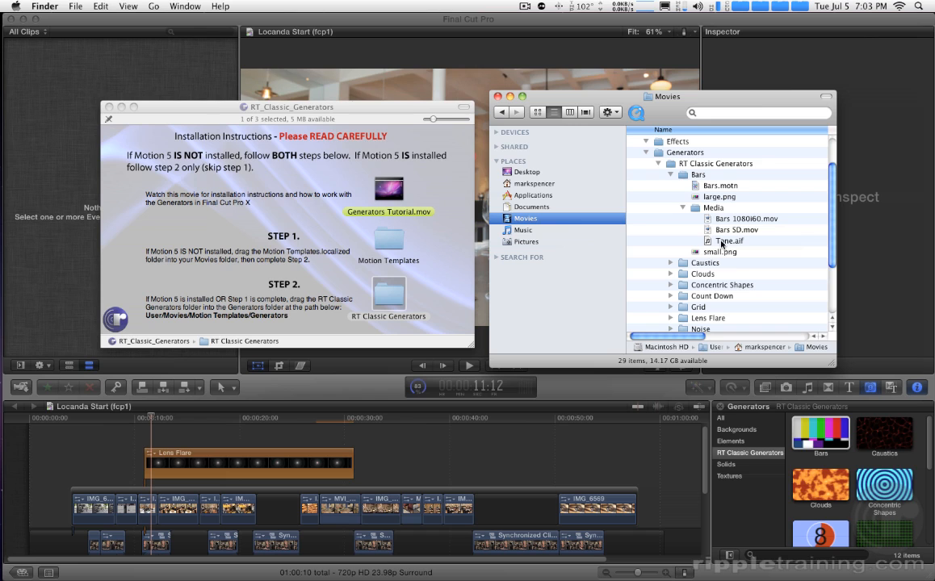
key("super+Tab")
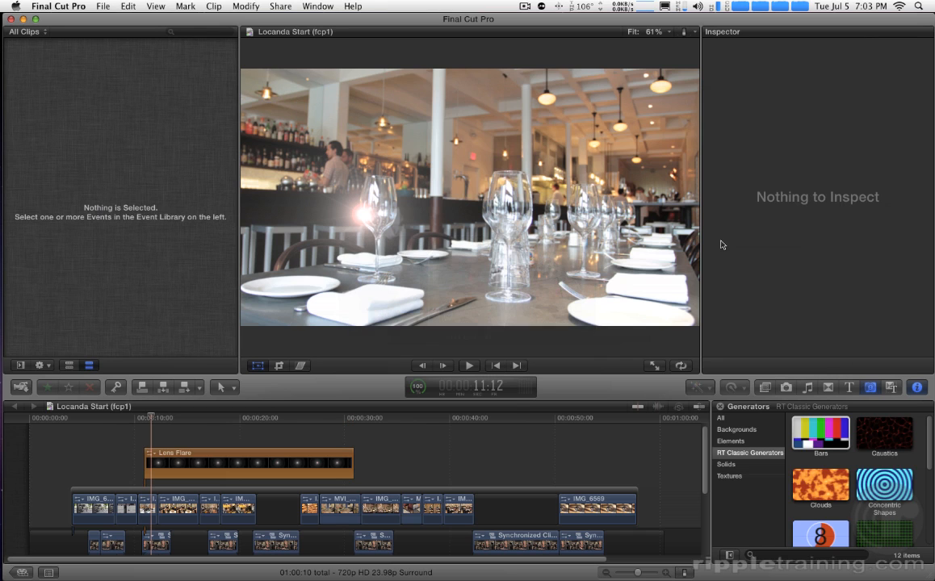
- Append the Count Down generator to the end of the timeline, select its clip and park the playhead at 1:07:05
scroll(856, 464, "down", 3)
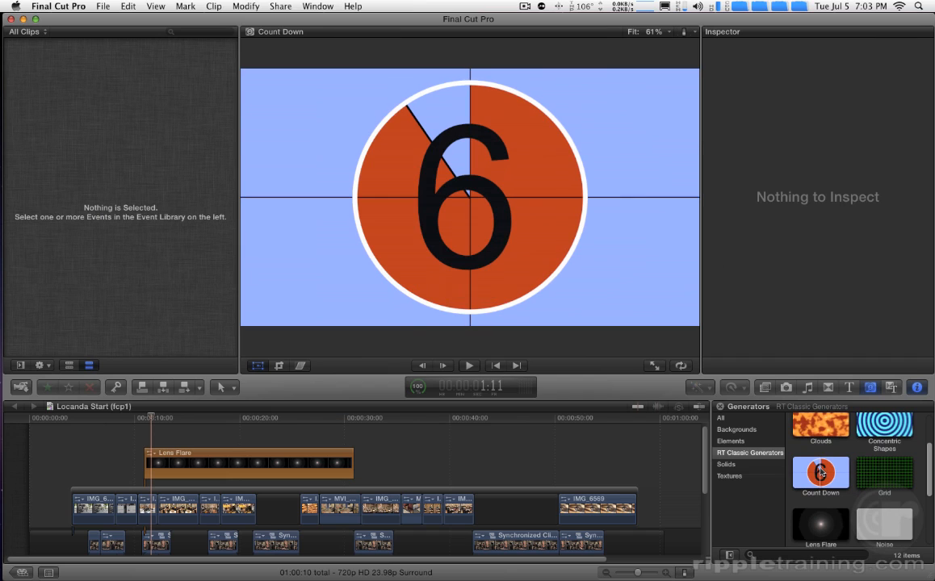
left_click(820, 472)
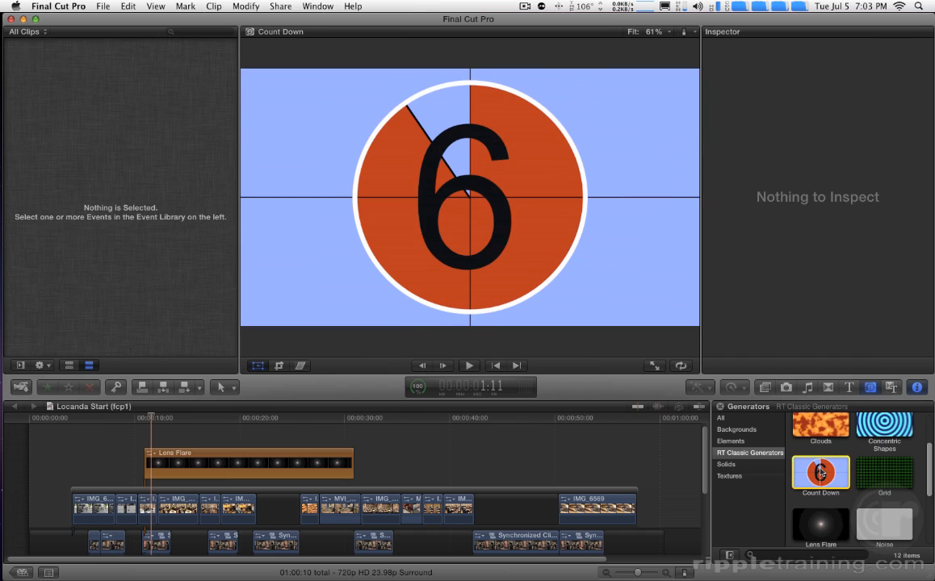
key("e")
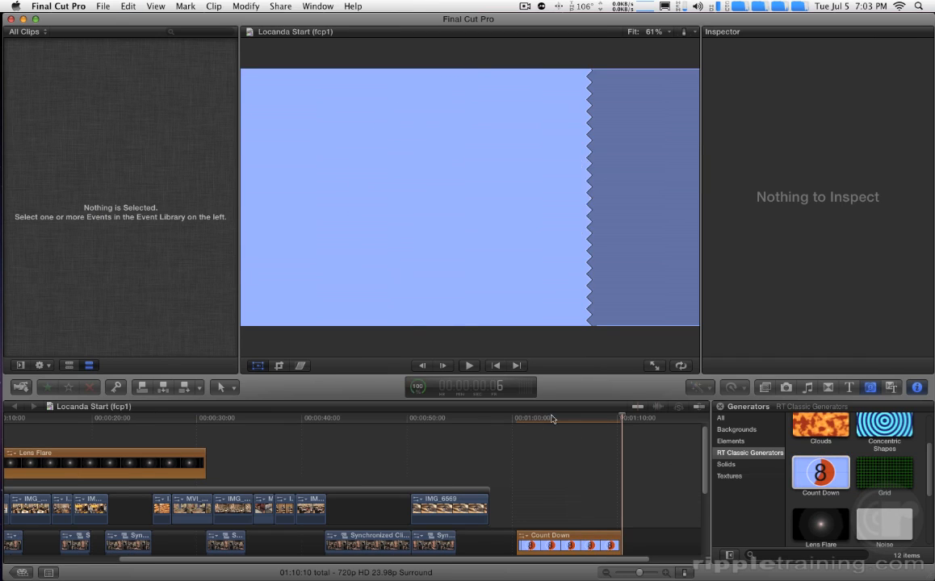
left_click(552, 419)
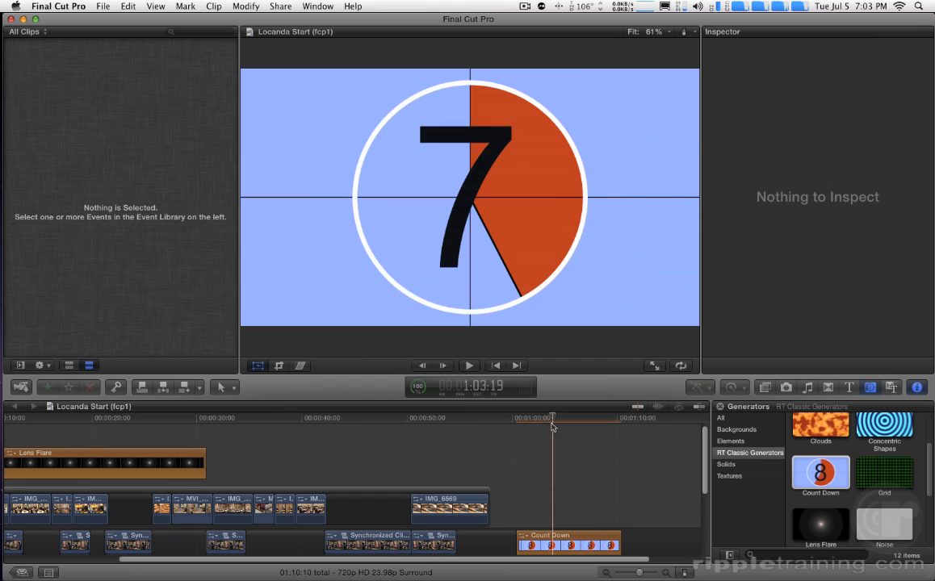
left_click(579, 546)
key("super+4")
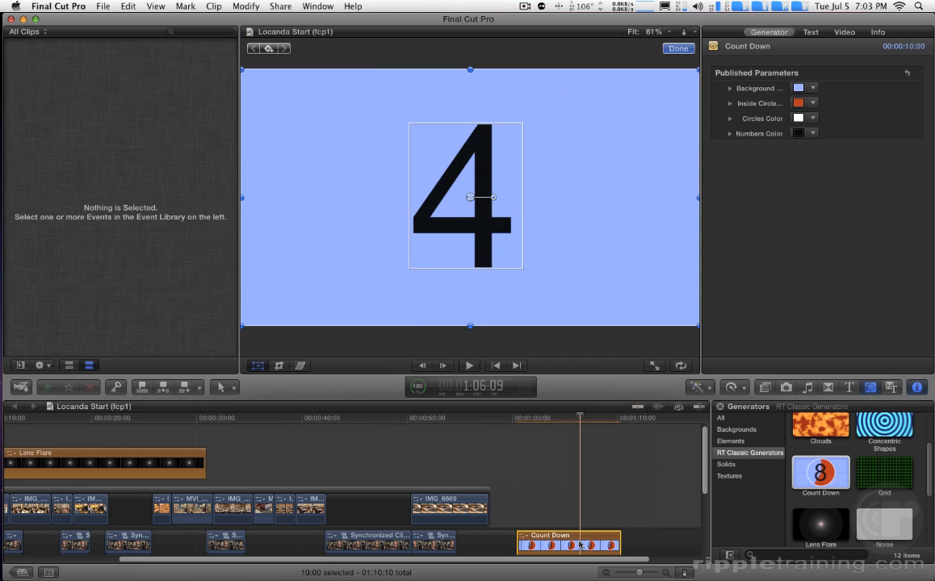
left_click(588, 418)
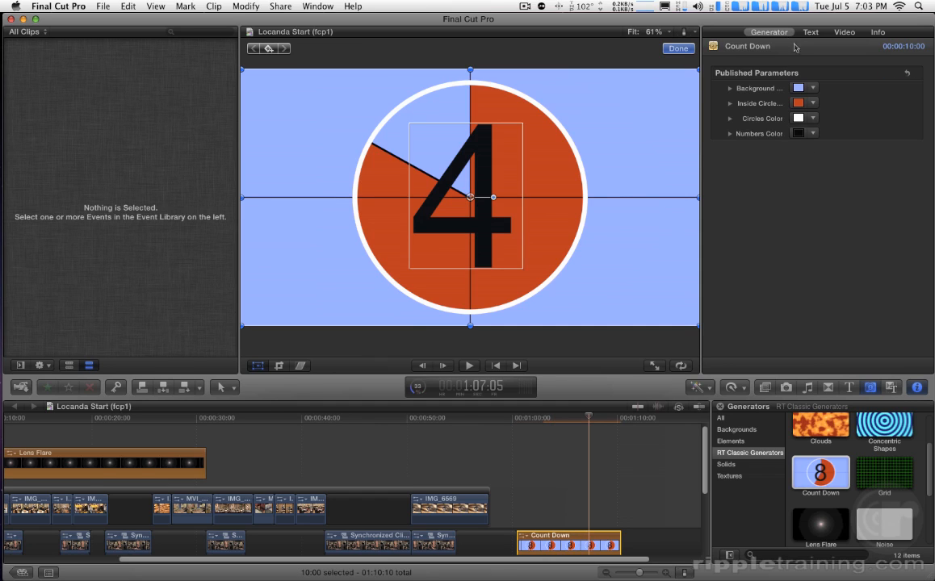
- Set the Count Down generator's background color to gray (RGB 92, 92, 92)
left_click(814, 88)
left_click(847, 216)
left_click(857, 216)
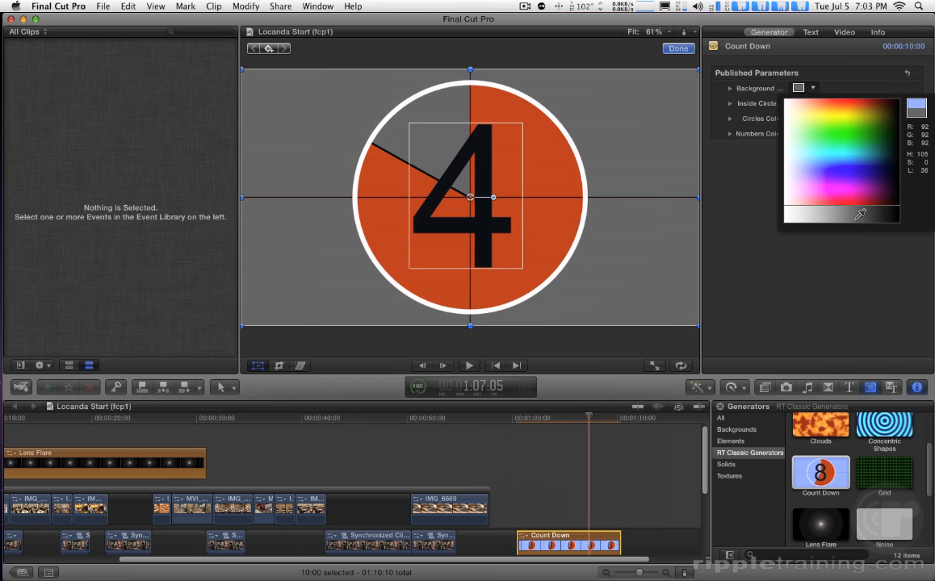
left_click(775, 200)
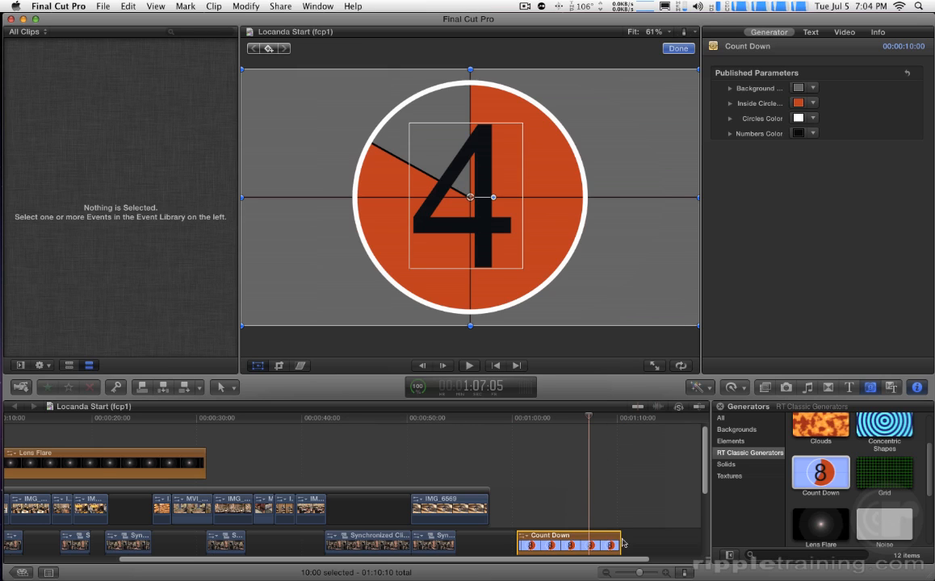
- Trim the end of the Count Down clip back to about 1:09:15 and look through the RT Classic Generators
mouse_move(619, 542)
left_mouse_down()
mouse_move(598, 538)
mouse_move(611, 536)
left_mouse_up()
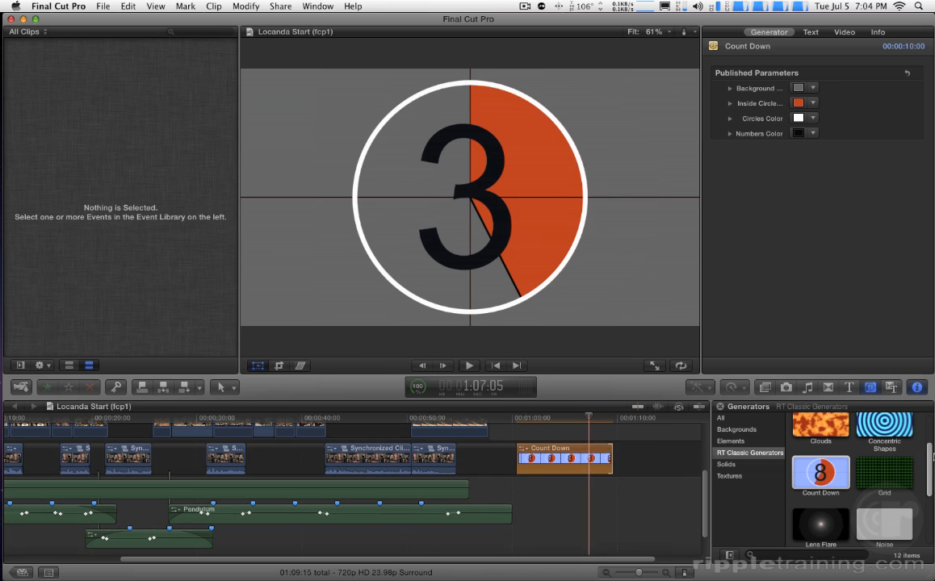
scroll(928, 512, "down", 5)
left_click_drag(928, 512, 929, 425)
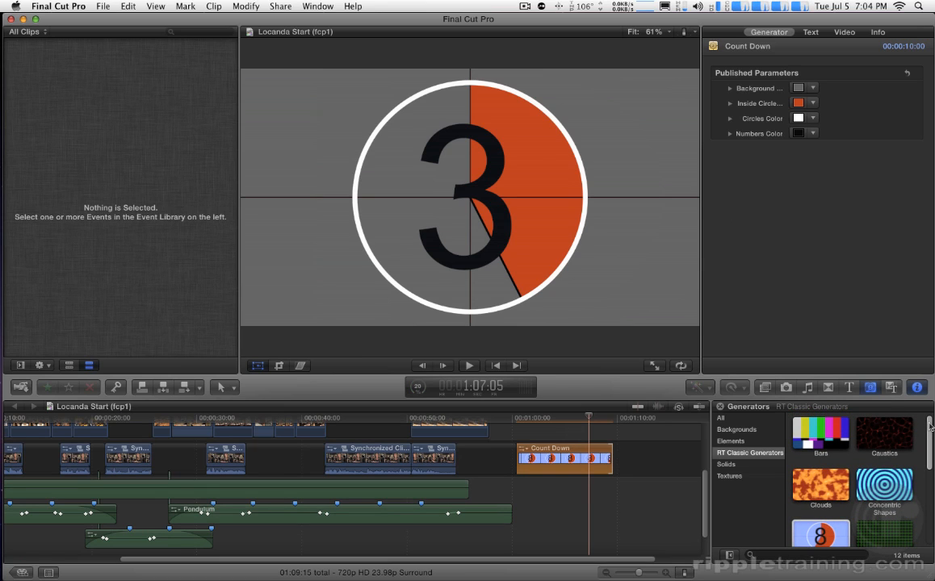